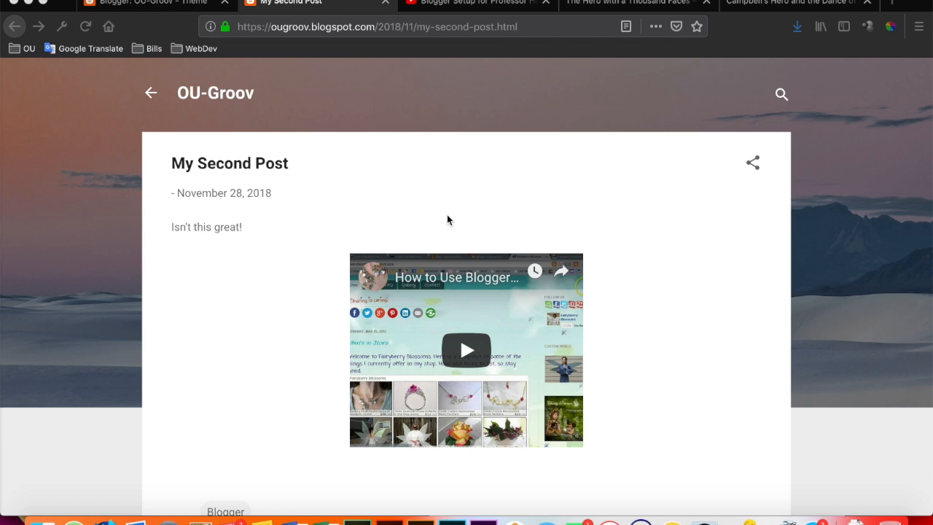
left_click(175, 5)
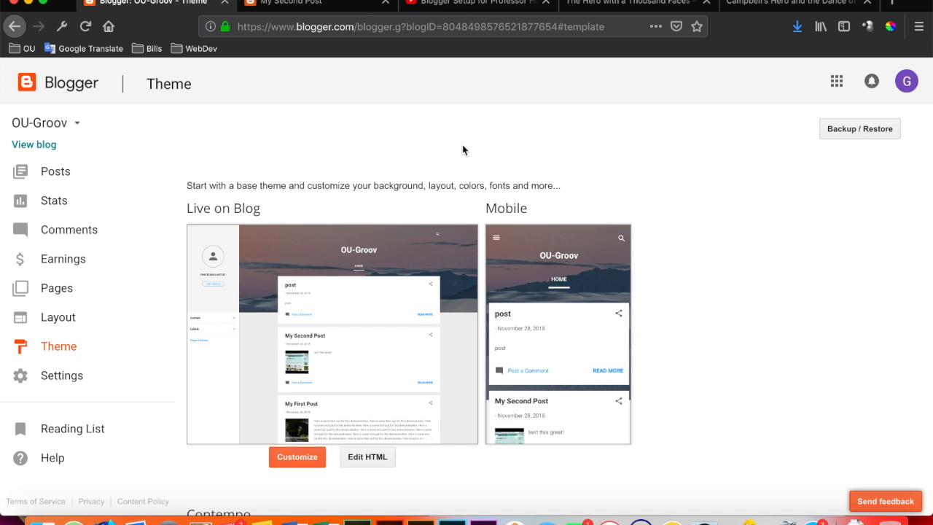
left_click(349, 5)
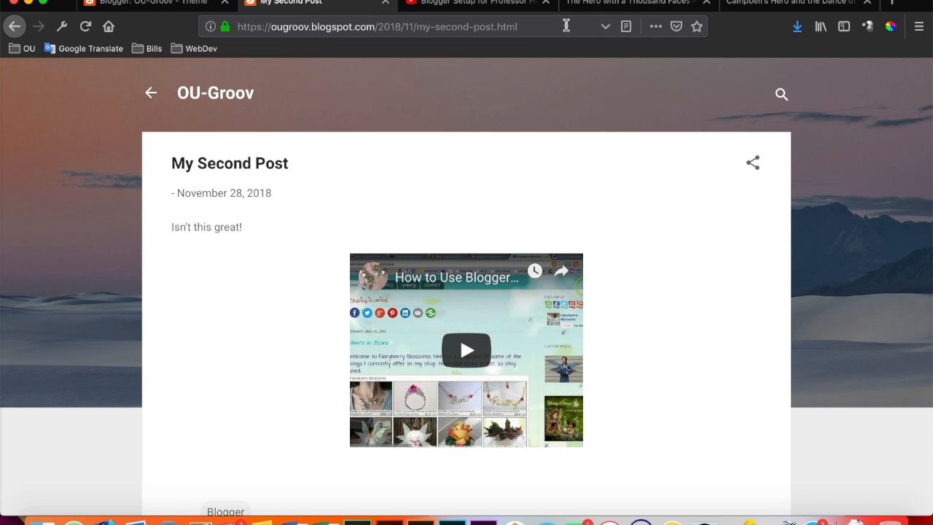
left_click(516, 26)
mouse_move(516, 26)
left_mouse_down()
mouse_move(380, 15)
mouse_move(237, 26)
mouse_move(531, 35)
left_mouse_up()
key("super+a")
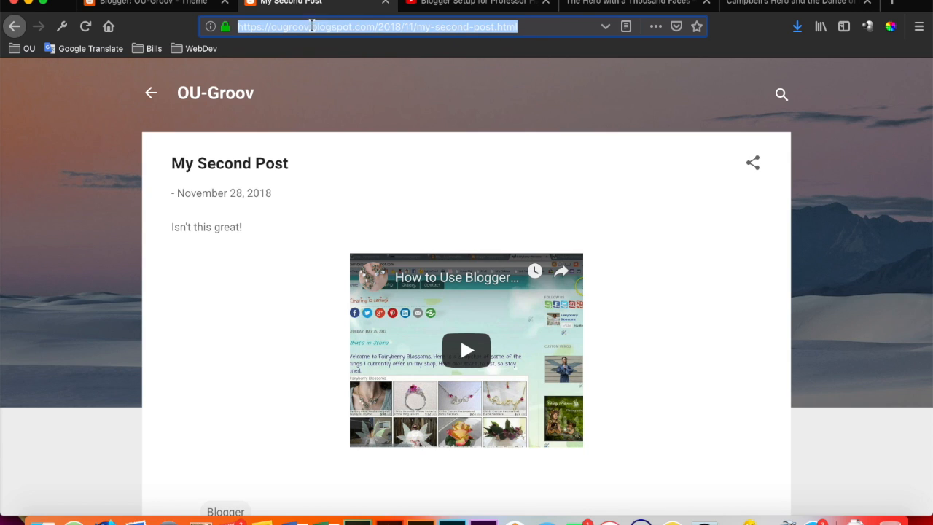
left_click(552, 27)
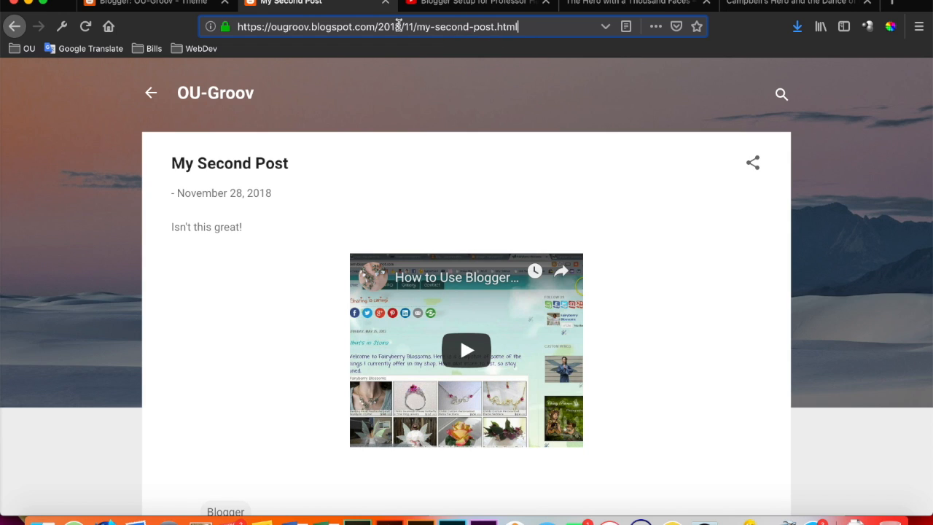
Apply the orange theme from the Simple group to the OU-Groov blog and dismiss the notice about gadgets.
left_click(183, 5)
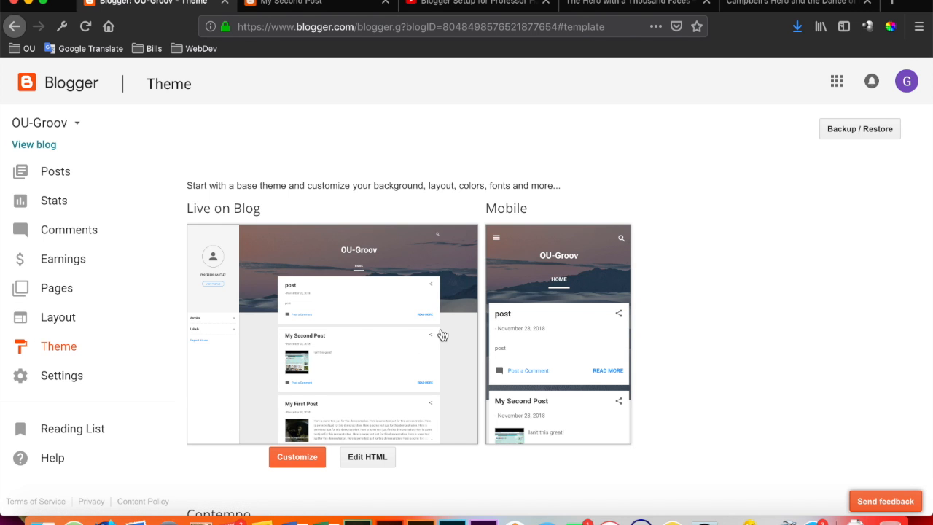
scroll(442, 335, "down", 2)
scroll(442, 334, "down", 5)
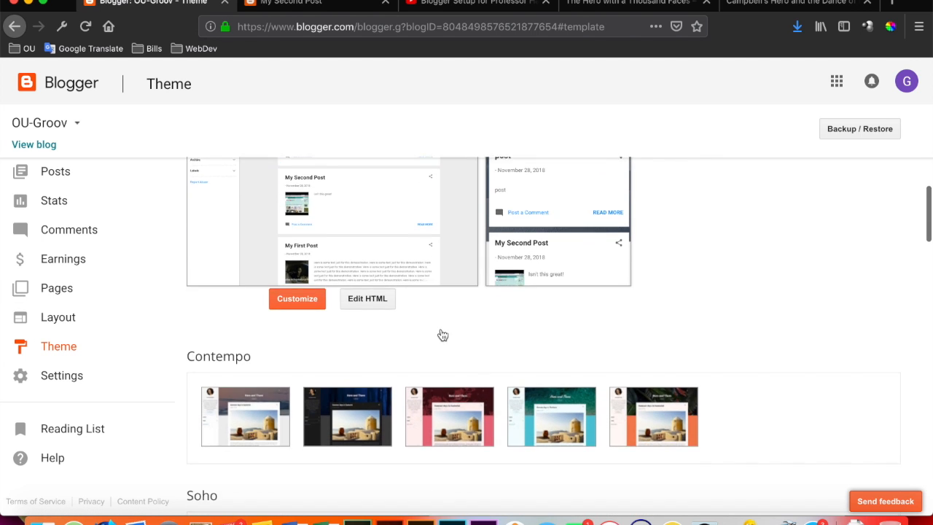
scroll(442, 334, "down", 10)
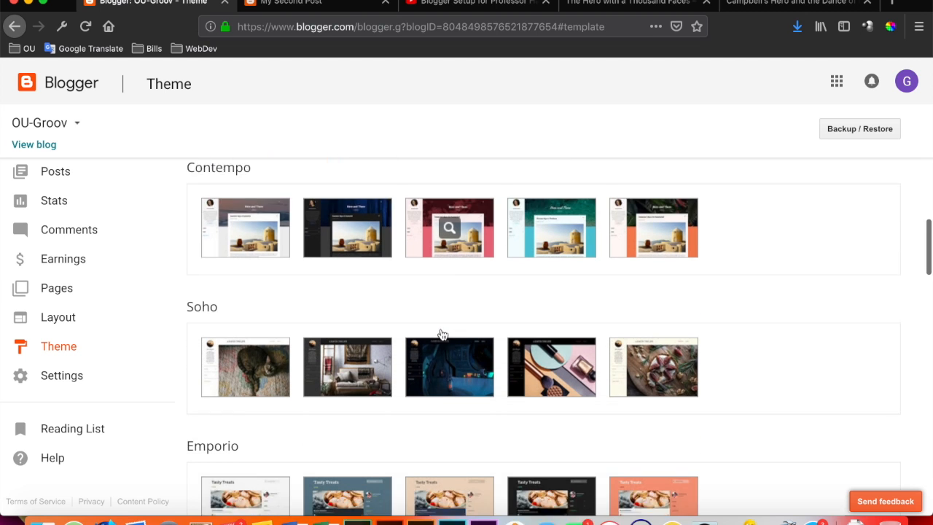
scroll(442, 334, "down", 8)
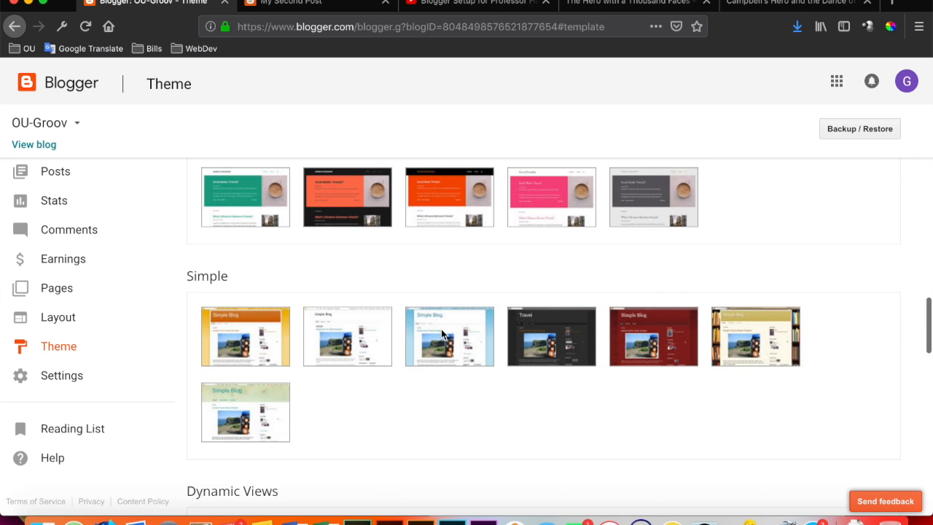
left_click(266, 319)
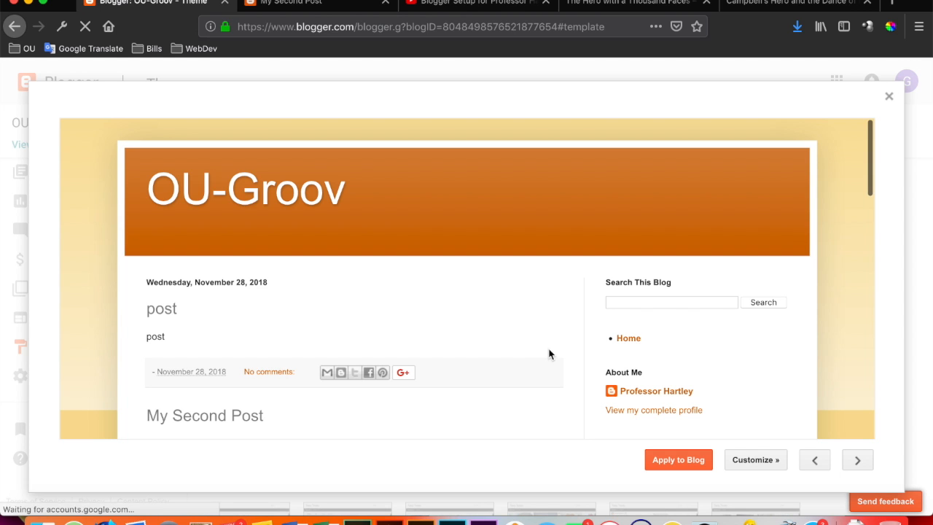
left_click(671, 462)
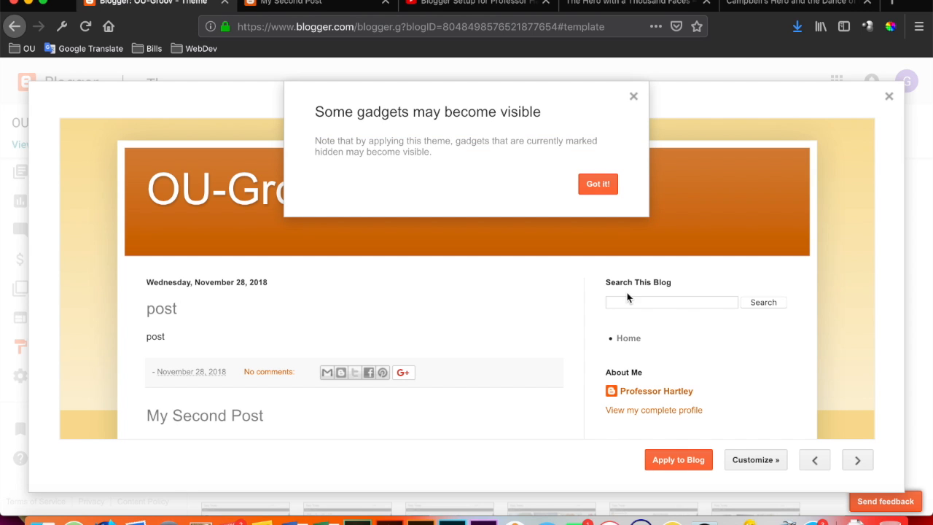
left_click(597, 185)
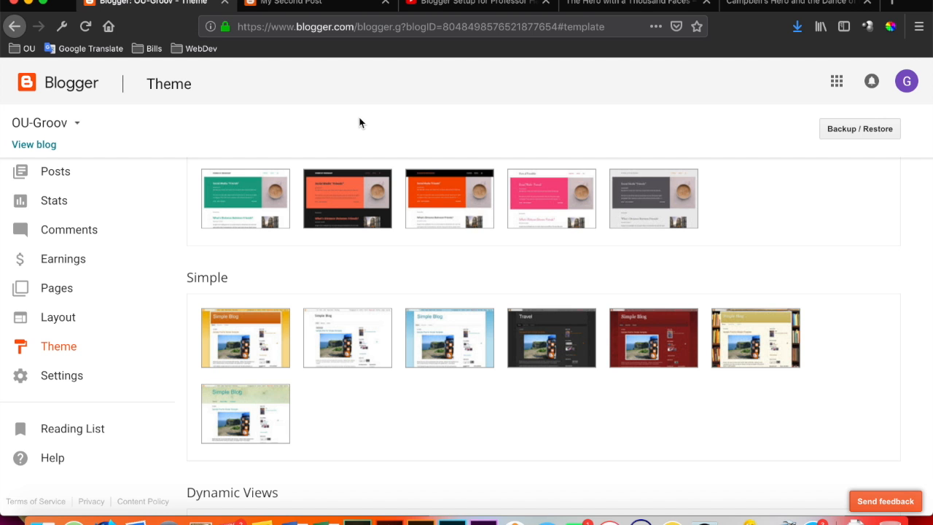
Reload the published My Second Post page and look over its new layout, comment area and sharing options.
left_click(338, 3)
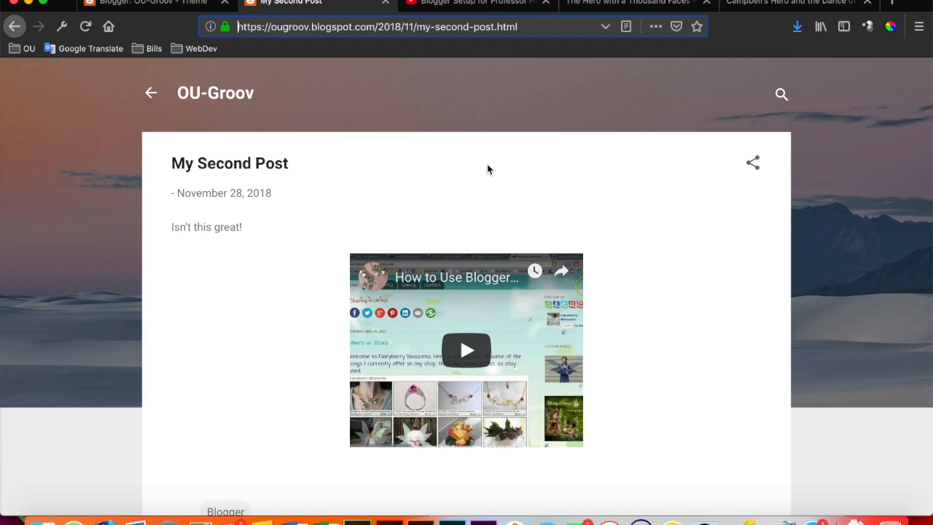
key("super+r")
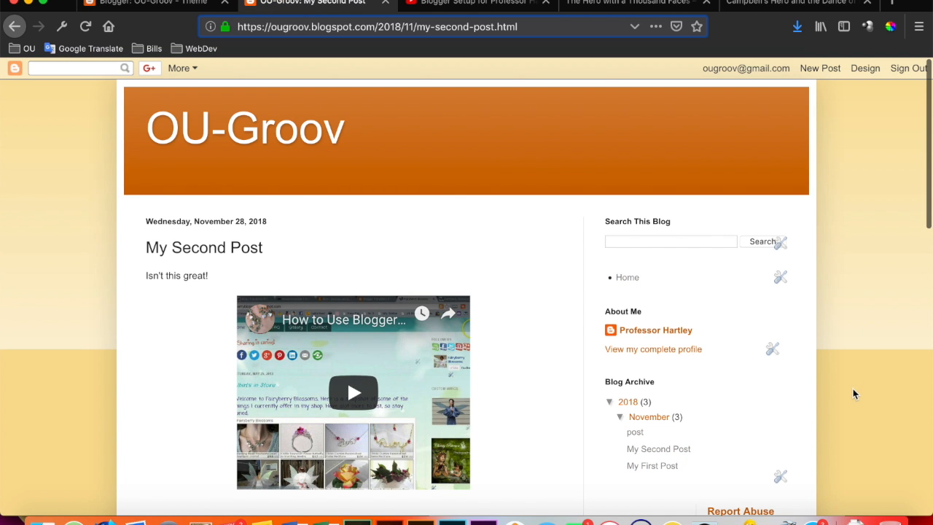
scroll(852, 388, "down", 5)
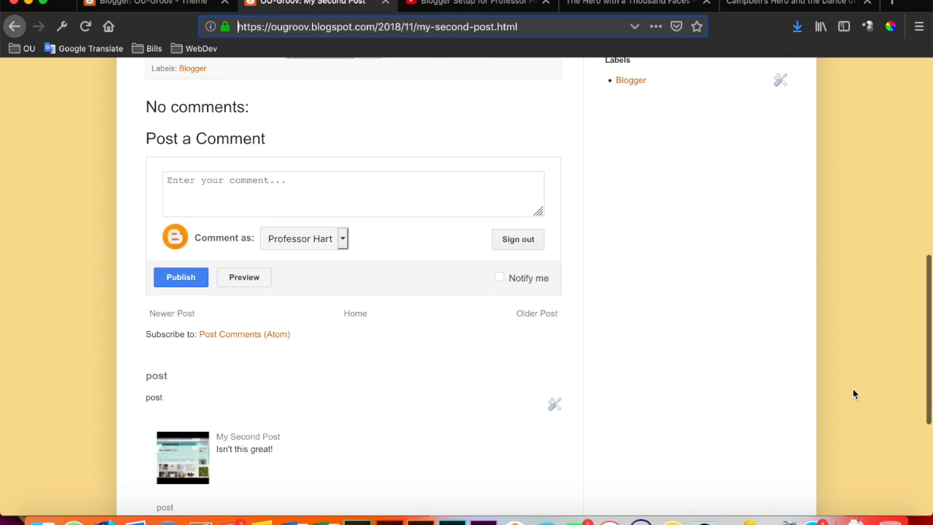
scroll(852, 393, "up", 10)
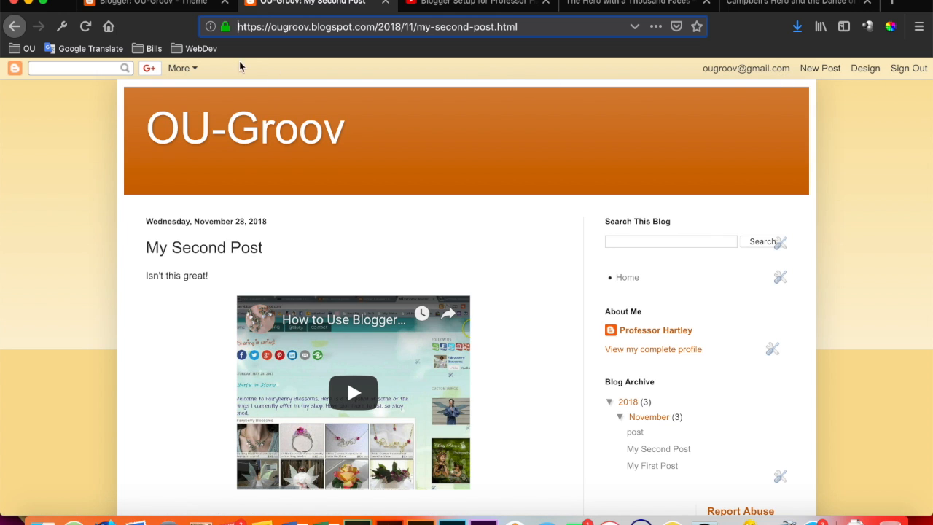
left_click(188, 69)
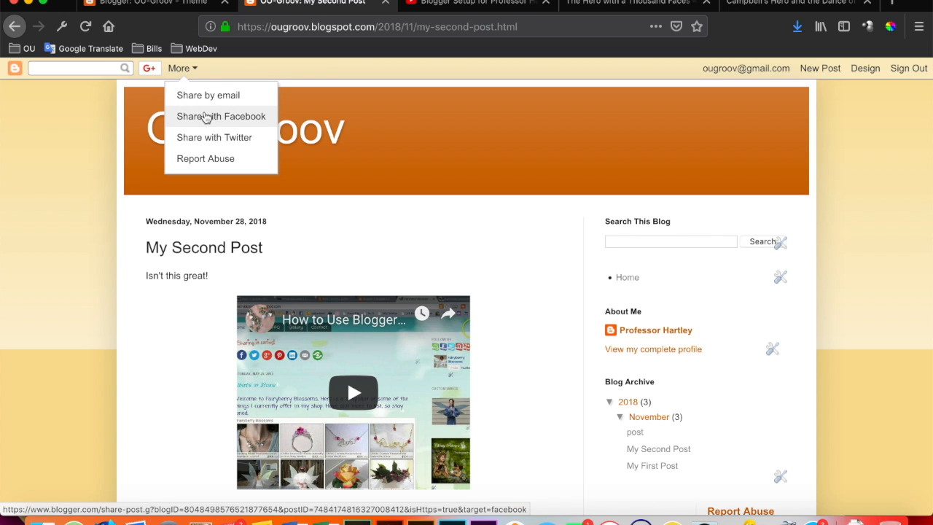
left_click(52, 192)
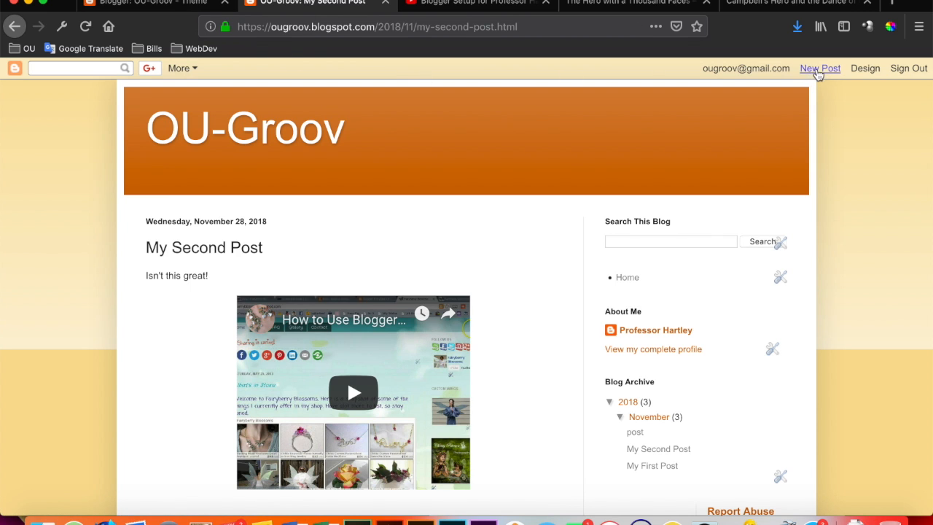
Go from the post to the blog's theme settings, close the duplicate Blogger tab and open the theme customizer.
left_click(865, 69)
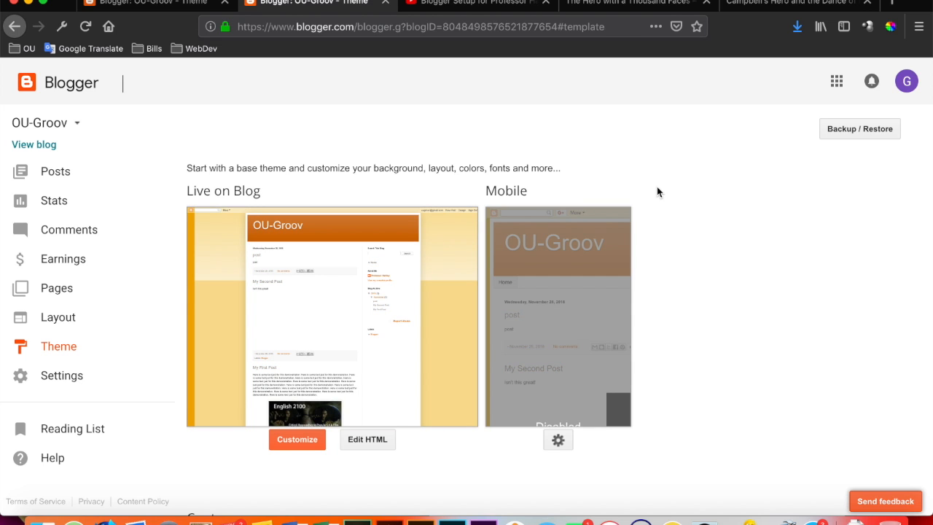
left_click(224, 2)
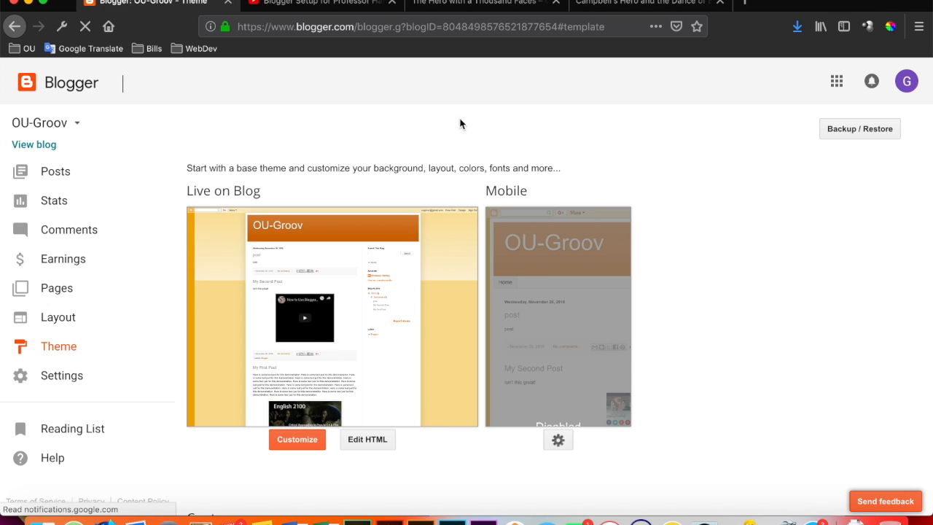
scroll(581, 168, "down", 1)
scroll(581, 167, "down", 2)
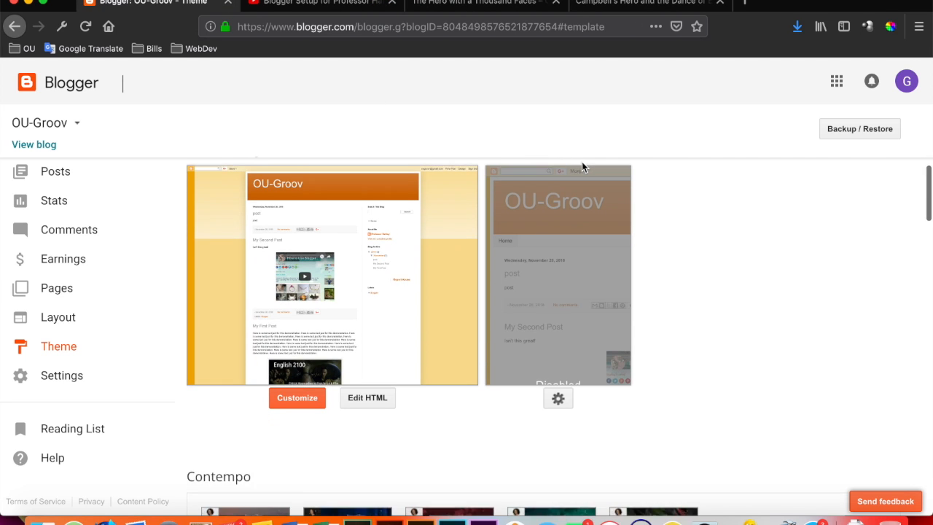
scroll(581, 164, "up", 3)
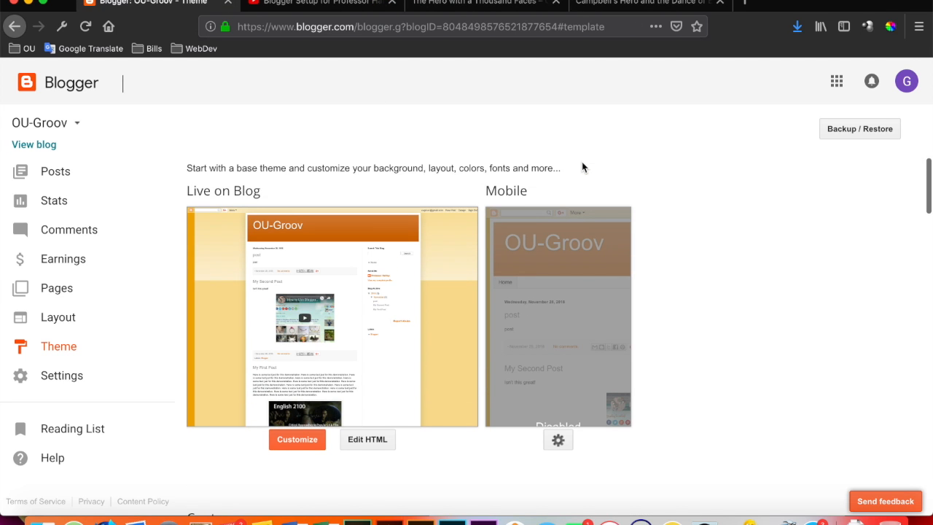
left_click(294, 441)
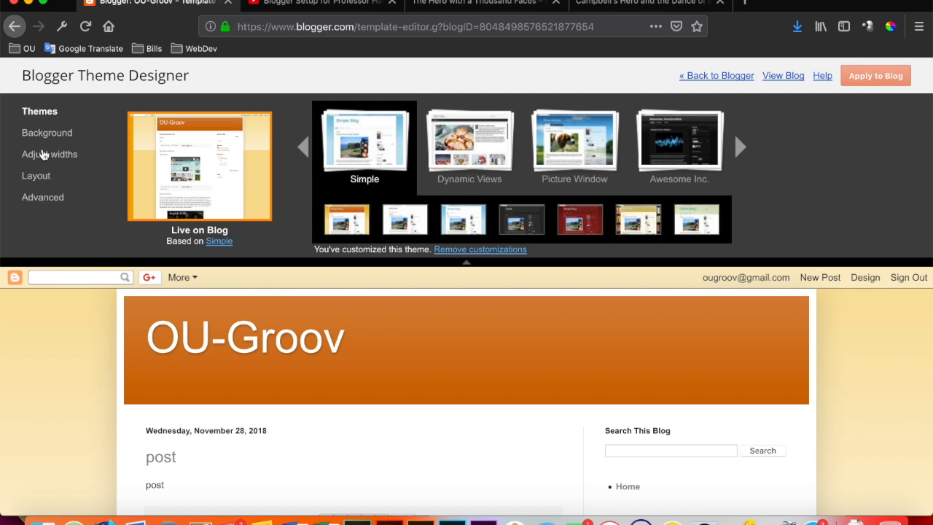
Try an entire blog width of 970 px and set it back to 960 px.
left_click(43, 157)
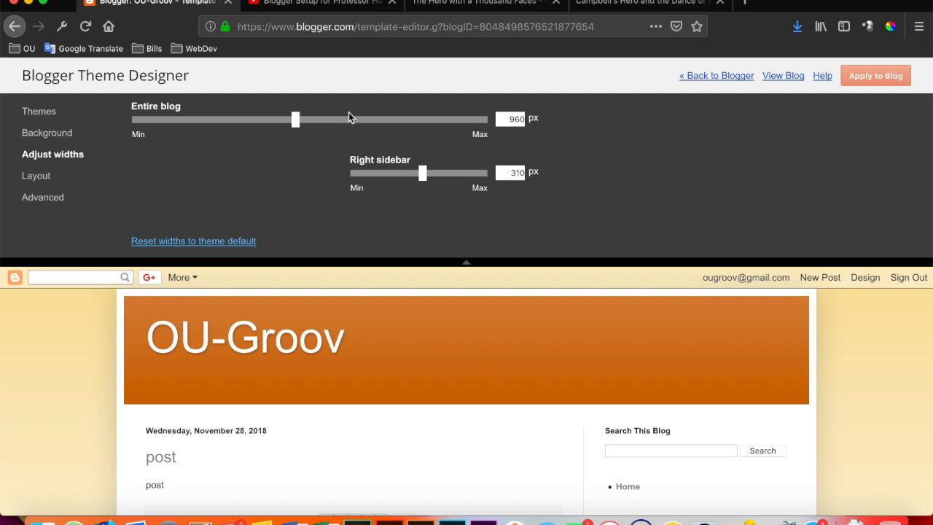
mouse_move(296, 125)
left_mouse_down()
mouse_move(392, 131)
mouse_move(300, 130)
left_mouse_up()
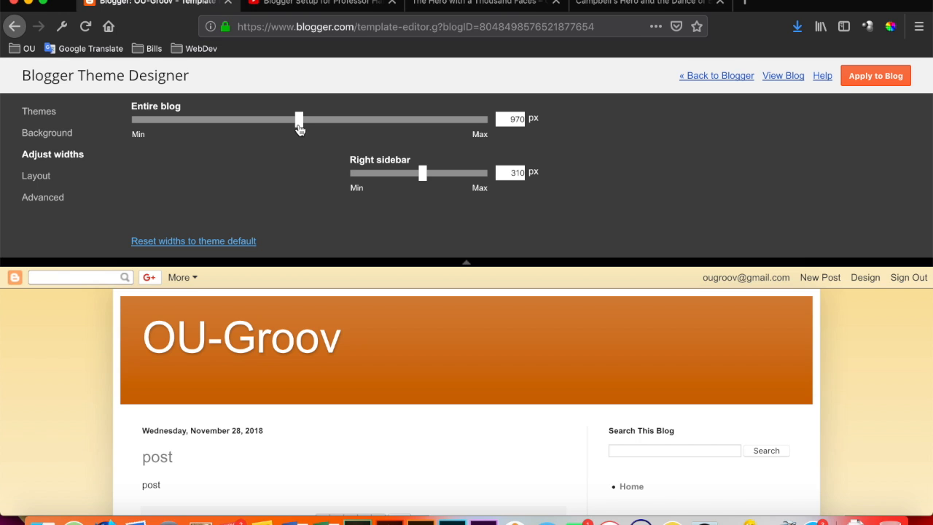
left_click_drag(299, 128, 298, 129)
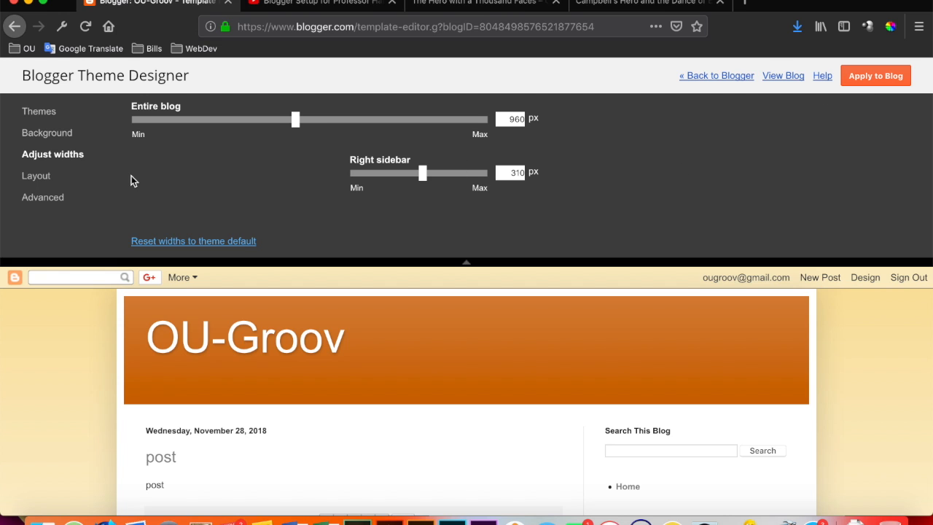
Upload blue-matrix.png from the images folder and set it as the blog's background image.
left_click(51, 137)
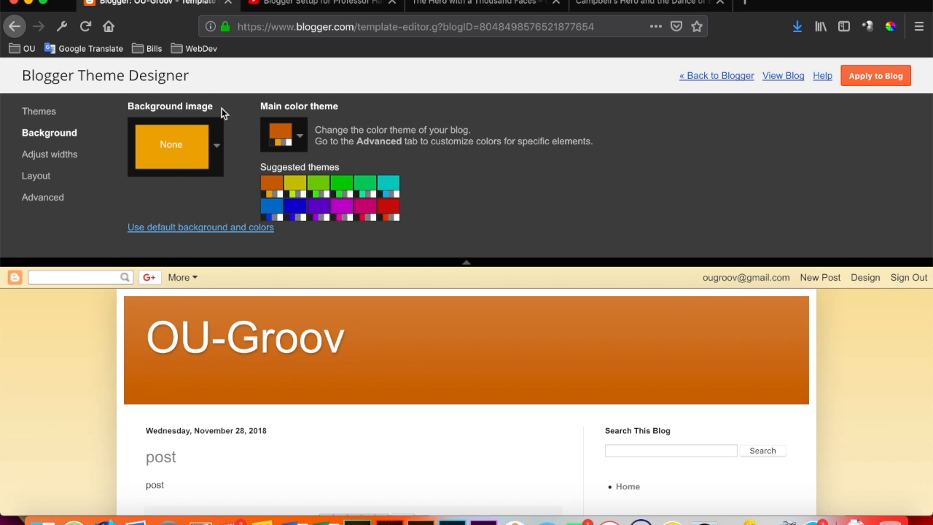
left_click(216, 149)
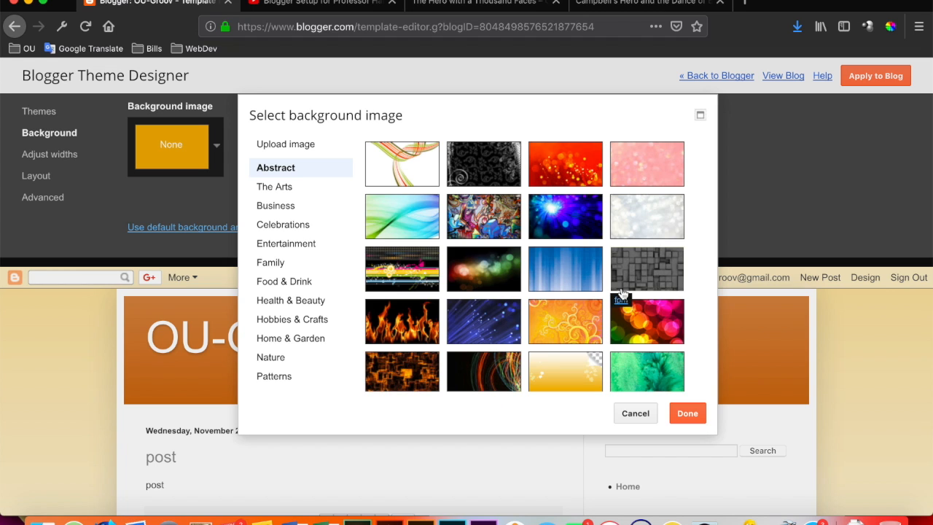
left_click(285, 147)
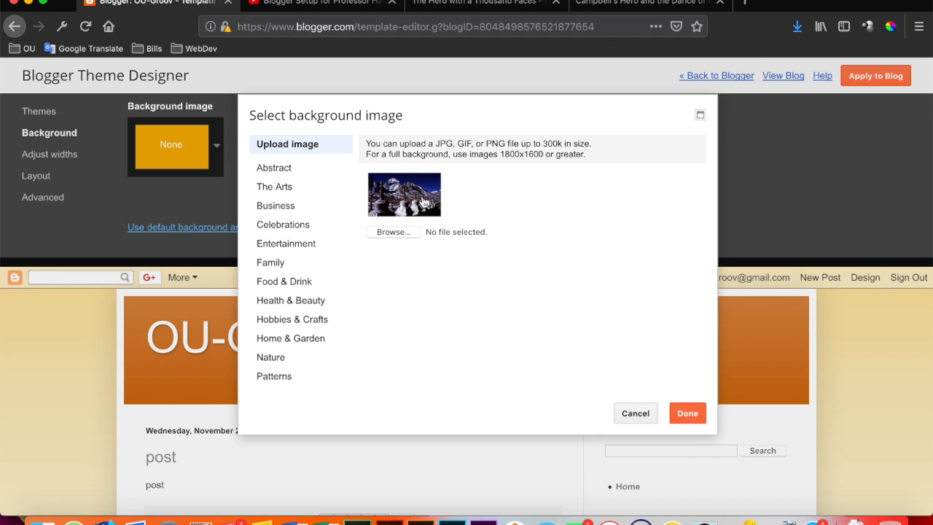
left_click(399, 234)
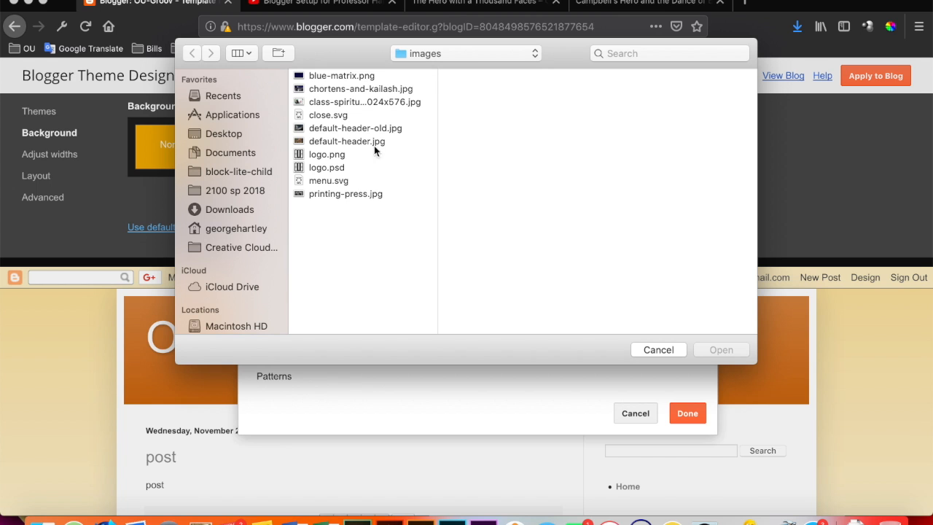
left_click(344, 77)
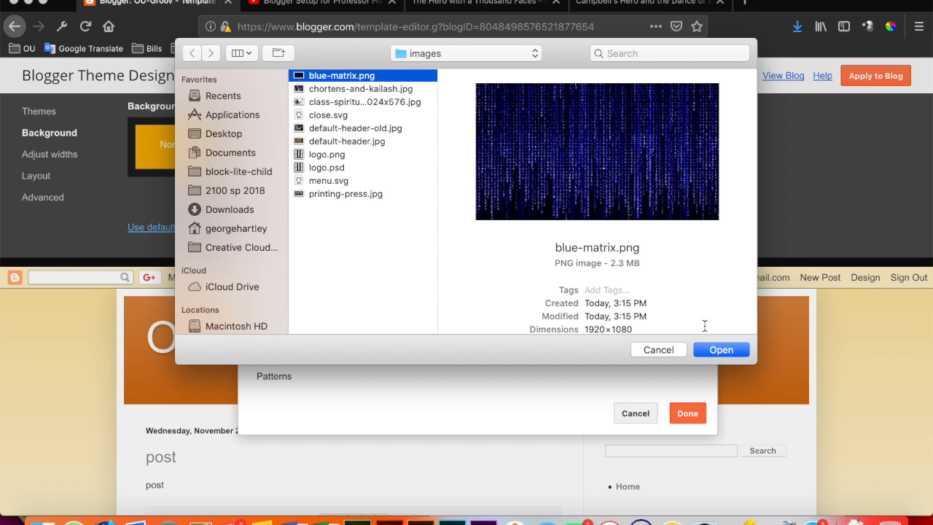
left_click(718, 353)
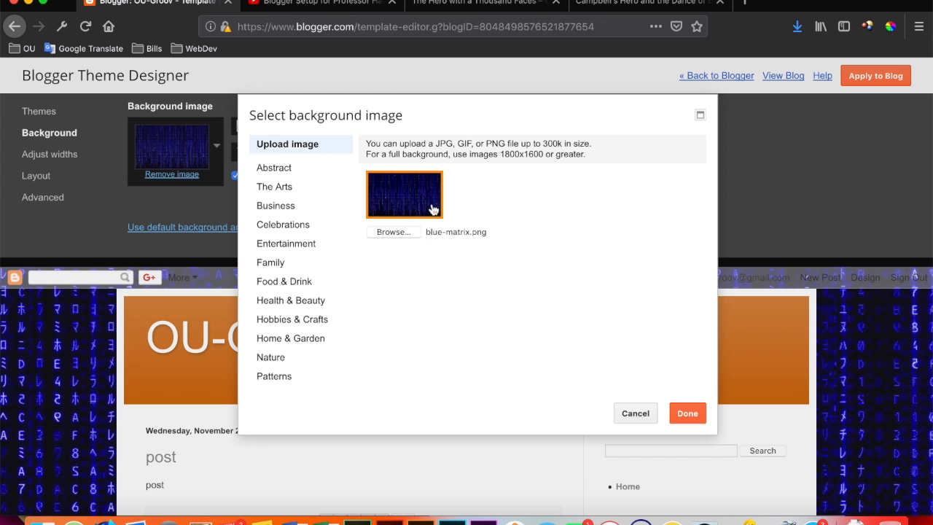
left_click(688, 413)
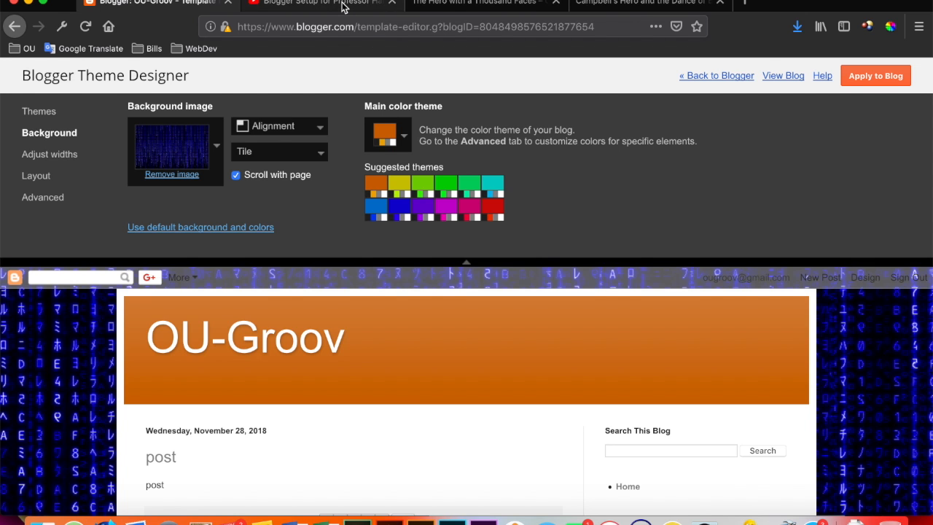
View the live OU-Groov blog to check its current background and return to the theme designer.
left_click(244, 3)
left_click(235, 4)
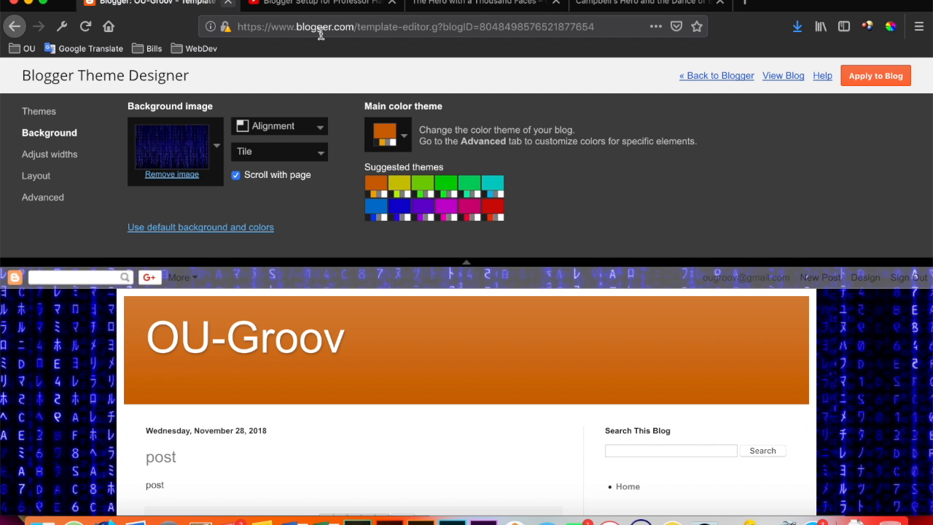
left_click(781, 76)
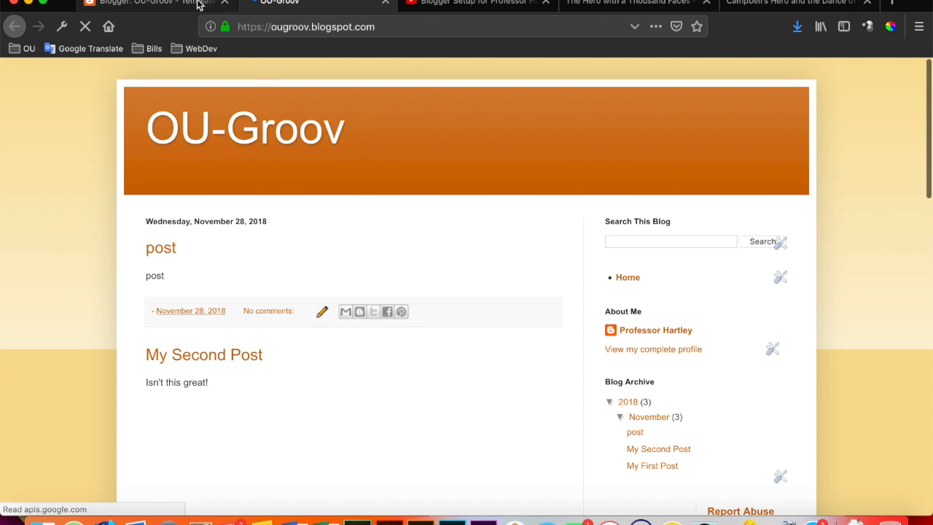
left_click(199, 4)
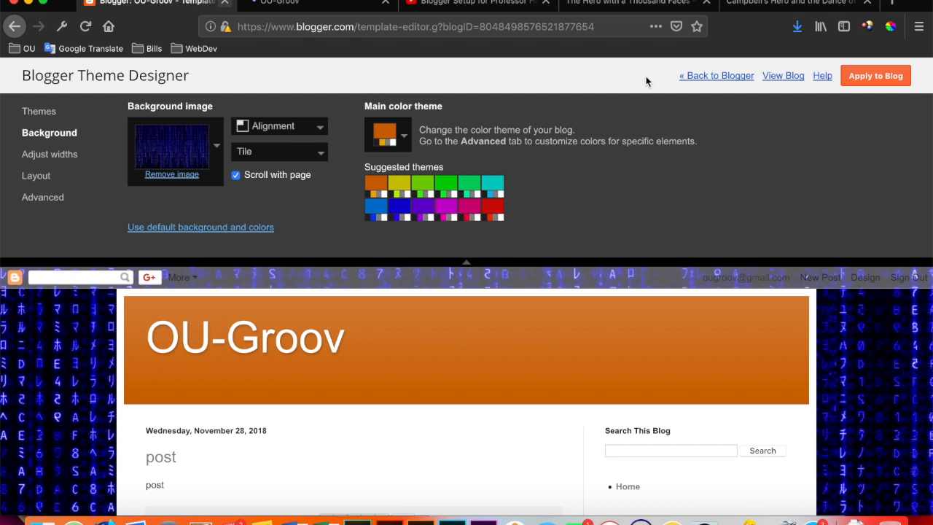
Apply the theme with the new background image to the blog and reload the live OU-Groov page.
left_click(865, 79)
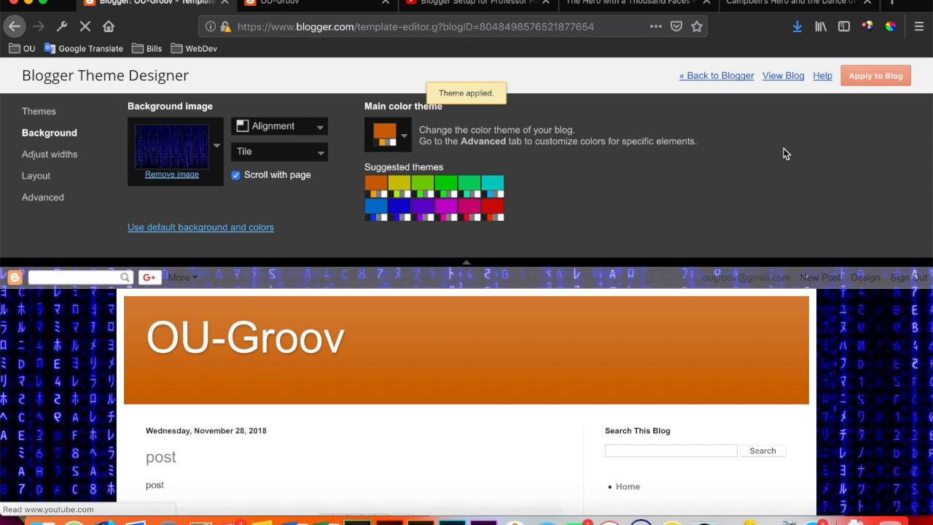
left_click(346, 6)
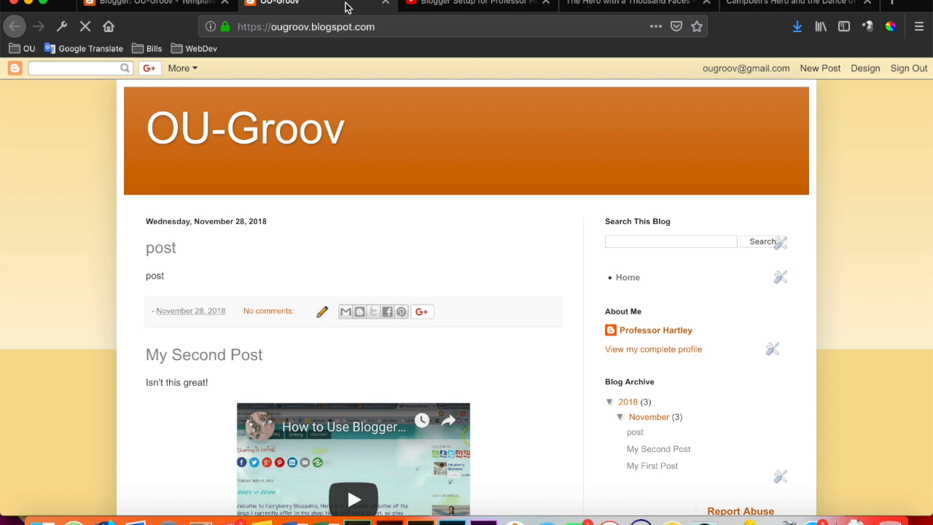
key("super+r")
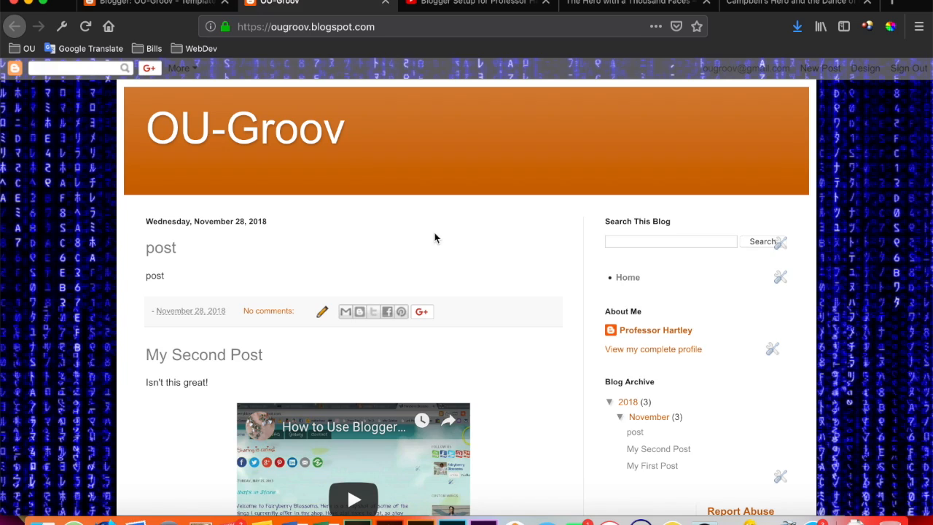
Examine how the background image tiles along the full length of the live blog, from header to footer.
scroll(848, 268, "down", 10)
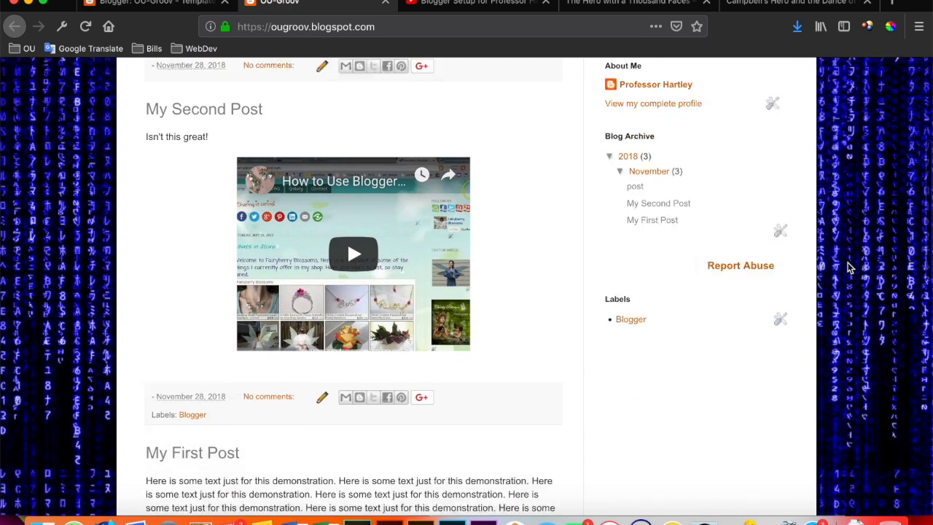
scroll(848, 268, "down", 8)
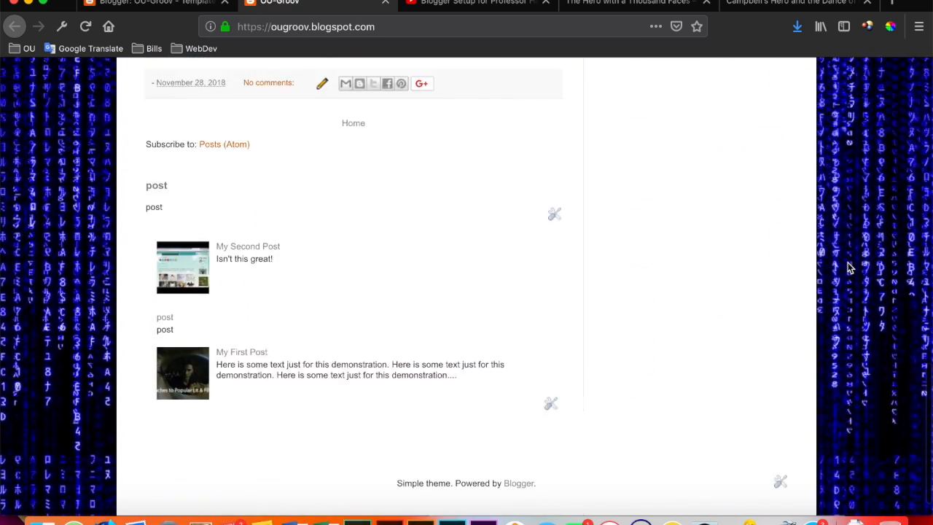
scroll(847, 268, "up", 15)
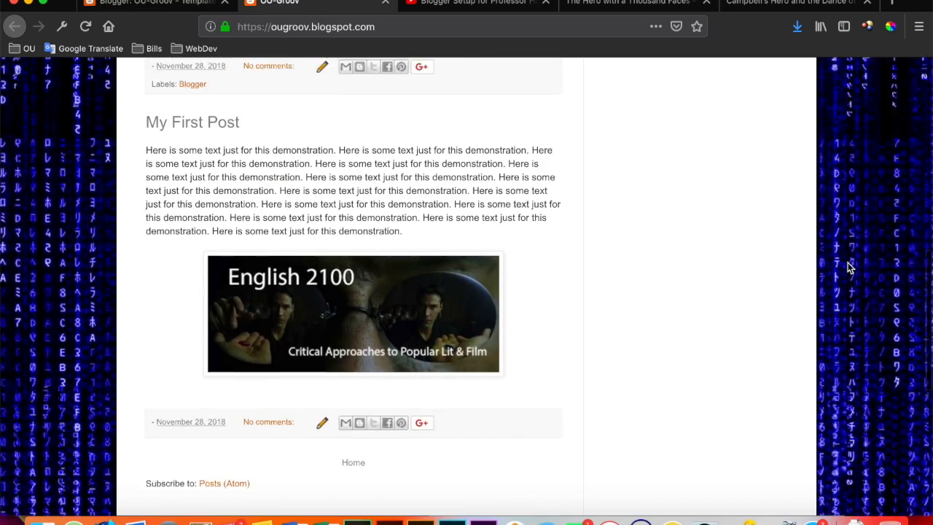
scroll(847, 268, "down", 5)
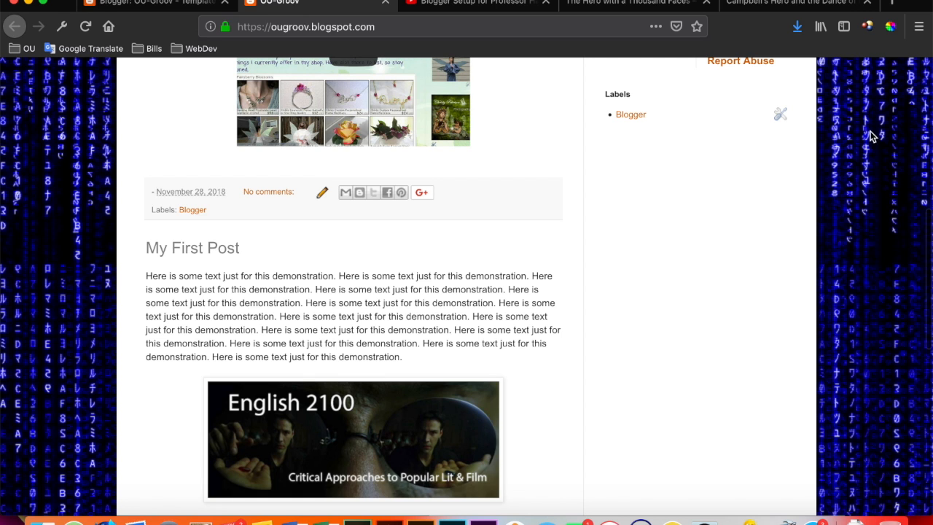
scroll(877, 253, "up", 10)
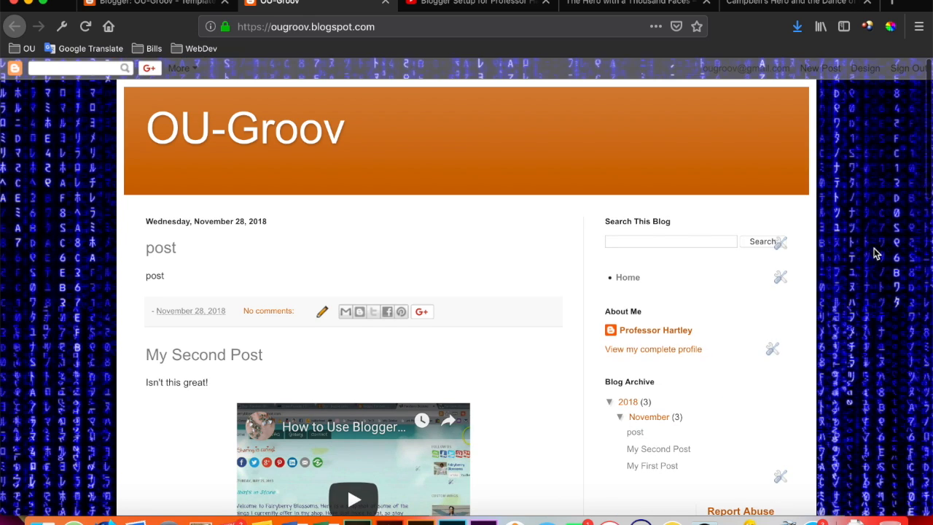
scroll(877, 262, "down", 5)
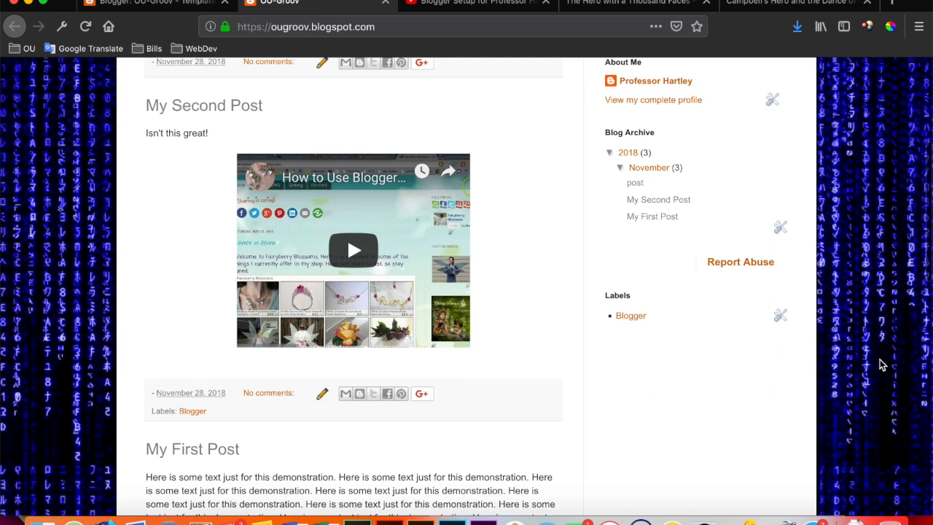
scroll(884, 431, "down", 2)
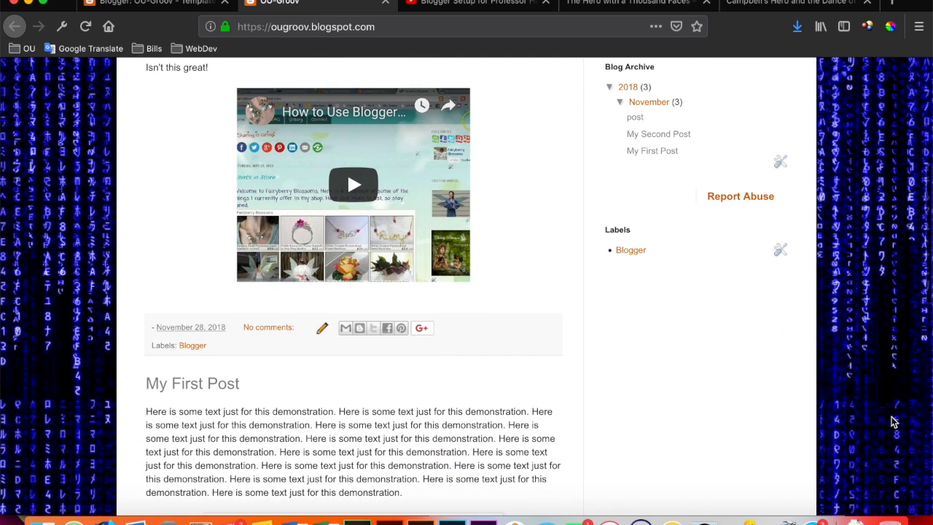
scroll(893, 421, "down", 15)
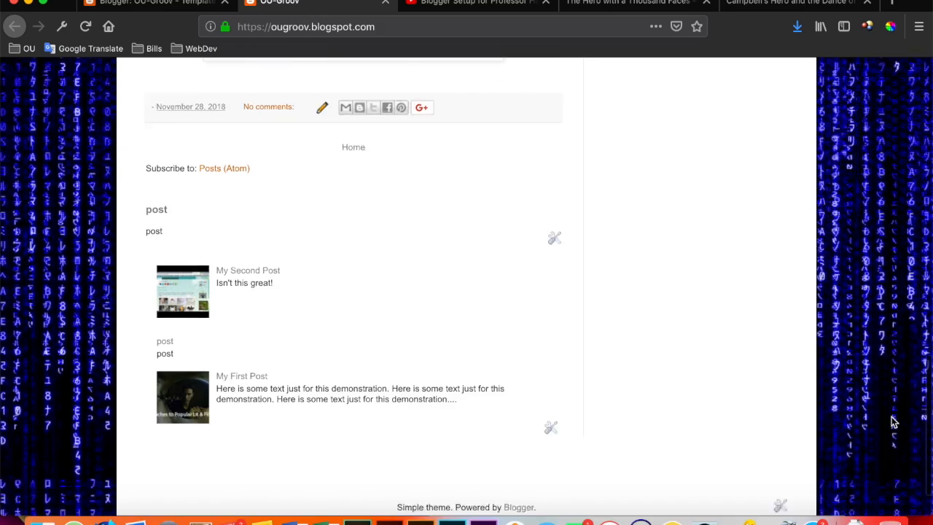
scroll(893, 422, "down", 2)
scroll(893, 421, "up", 20)
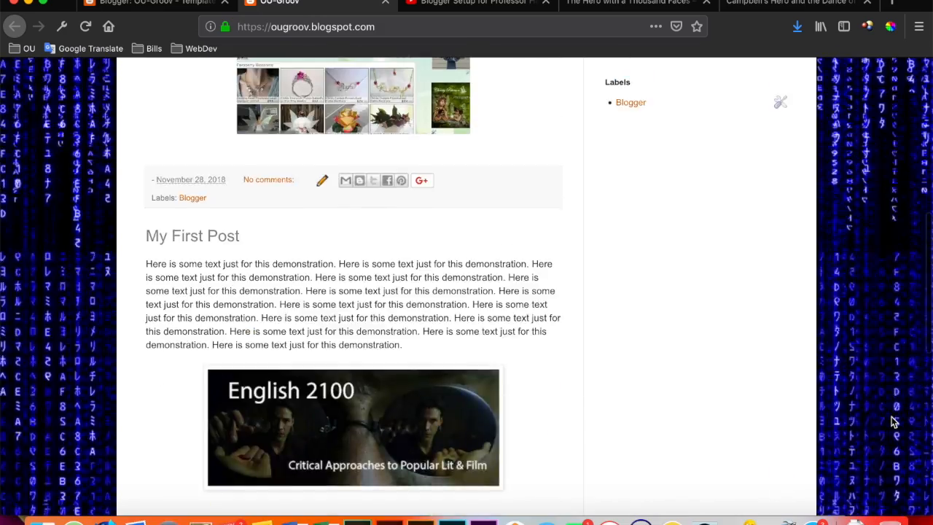
scroll(894, 421, "down", 15)
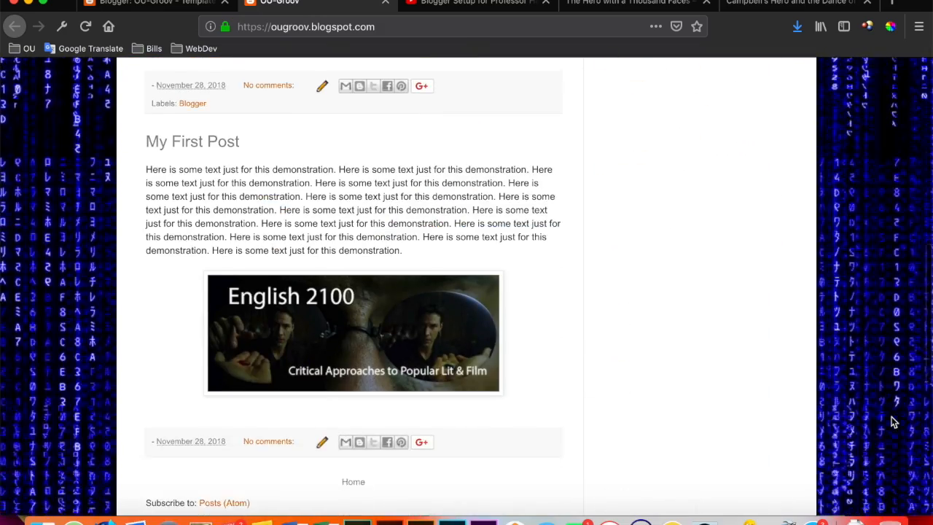
scroll(894, 421, "up", 6)
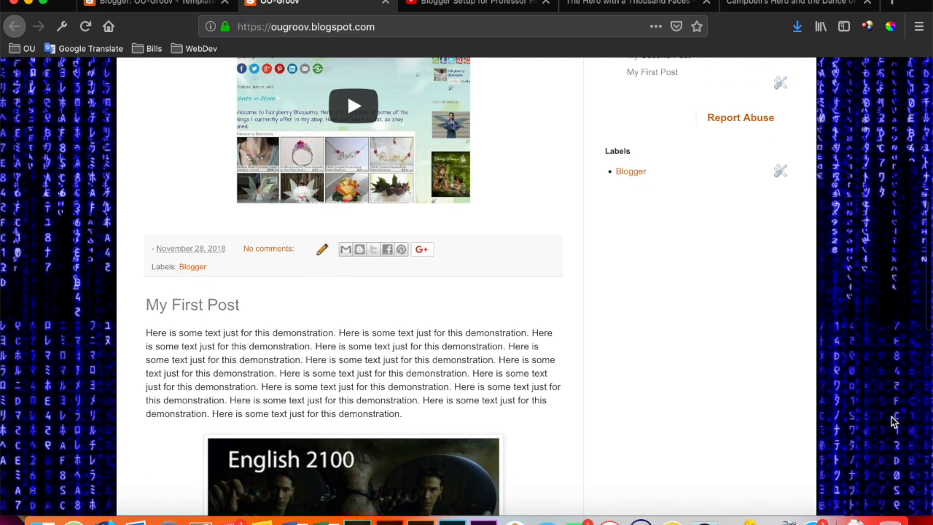
scroll(894, 421, "down", 5)
scroll(893, 421, "up", 3)
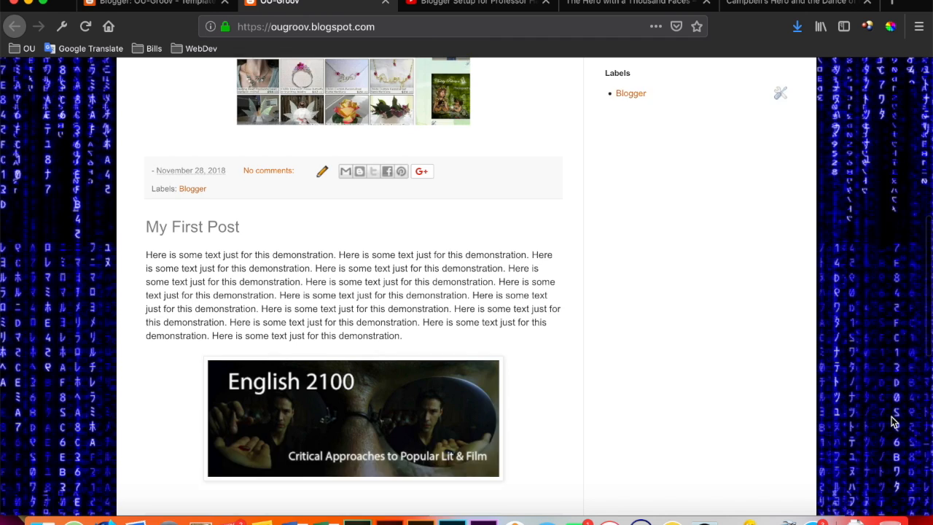
scroll(894, 421, "up", 3)
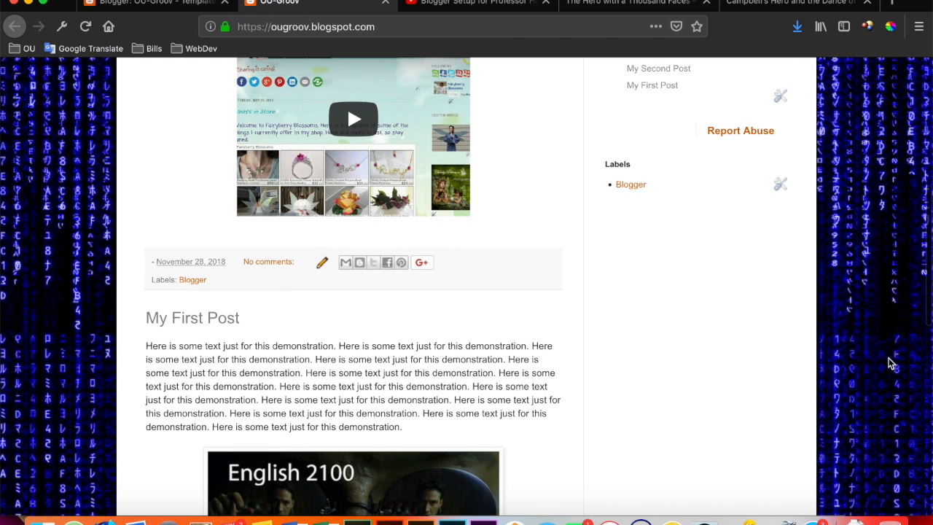
scroll(874, 259, "up", 10)
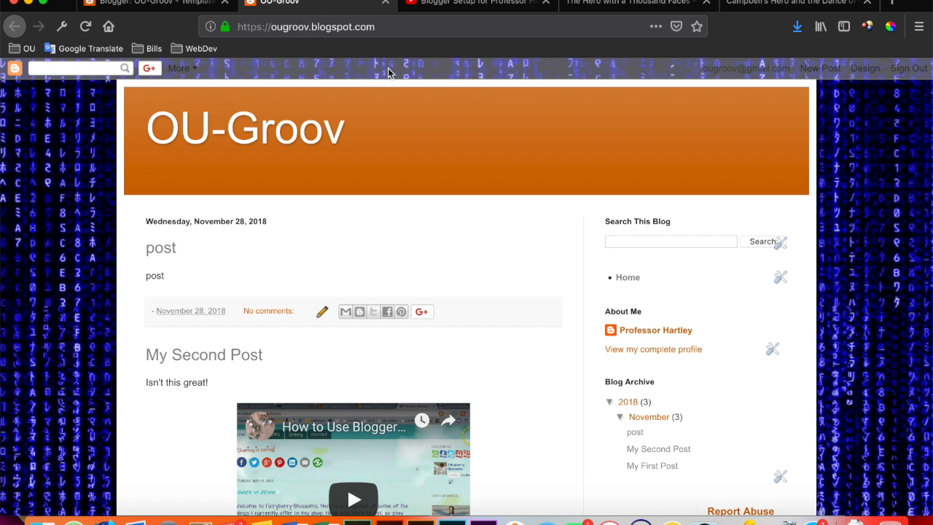
Return to the theme designer, try the Don't tile option for the background image and check it down the whole preview.
left_click(184, 5)
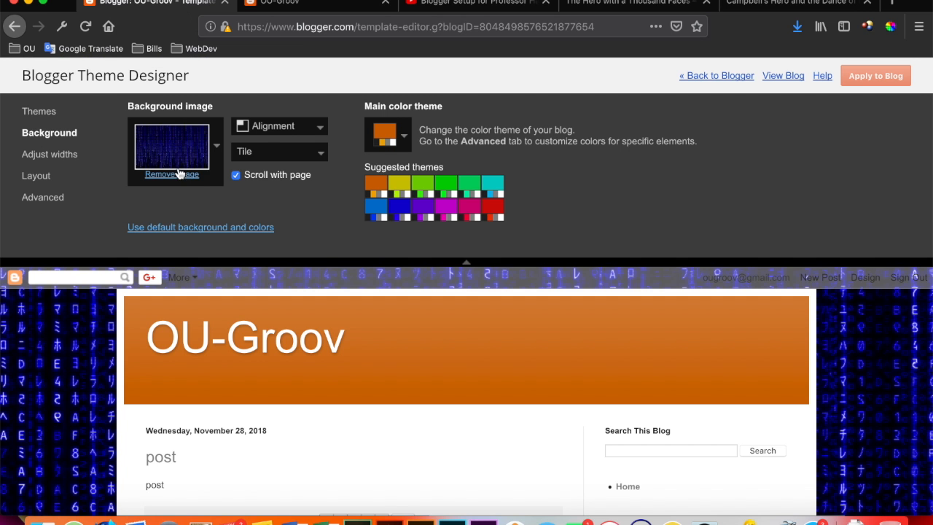
left_click(284, 157)
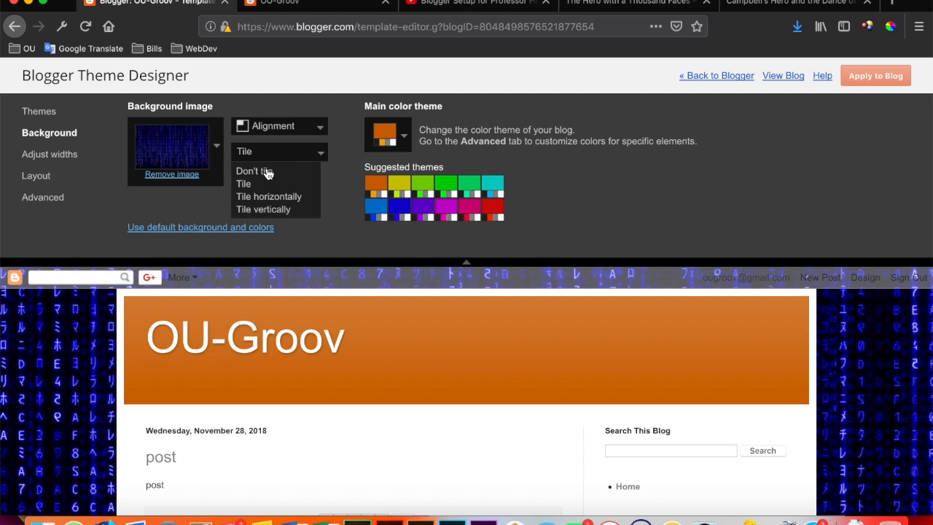
left_click(268, 172)
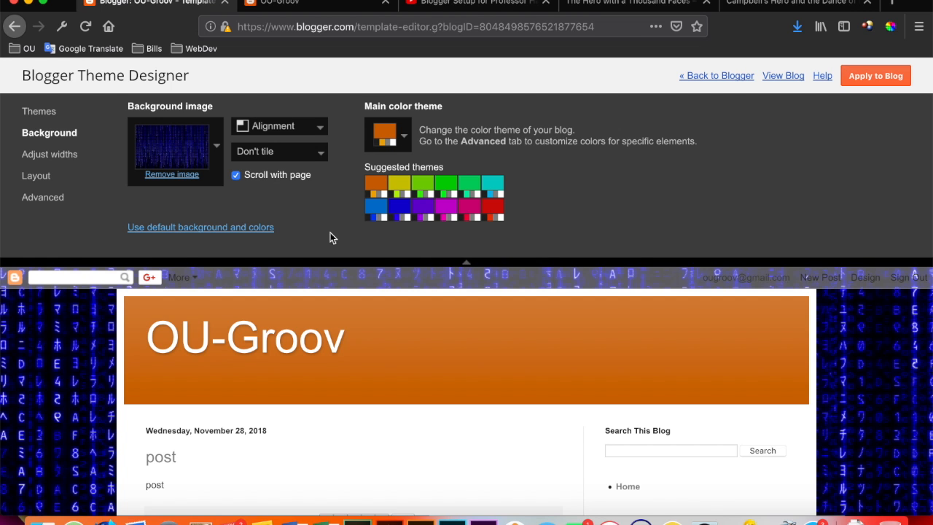
scroll(843, 385, "down", 5)
scroll(843, 384, "down", 10)
scroll(844, 385, "up", 4)
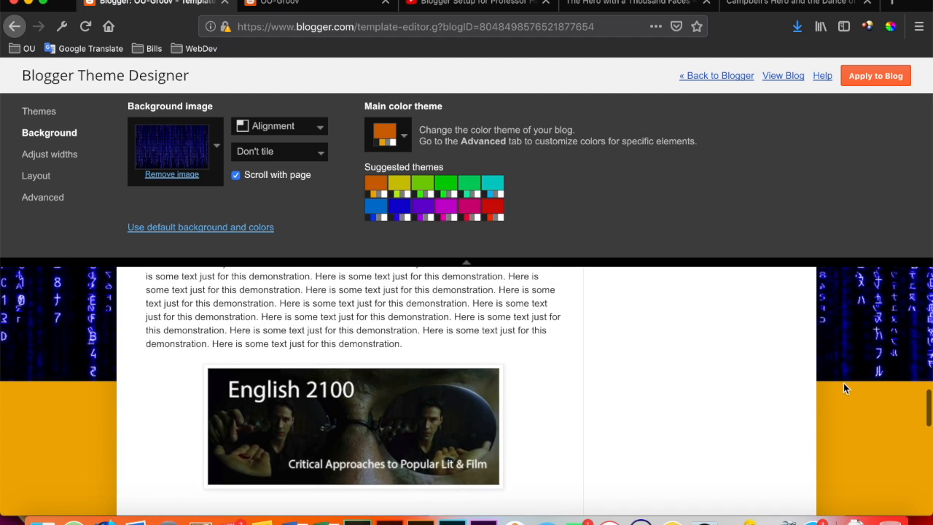
scroll(843, 382, "up", 8)
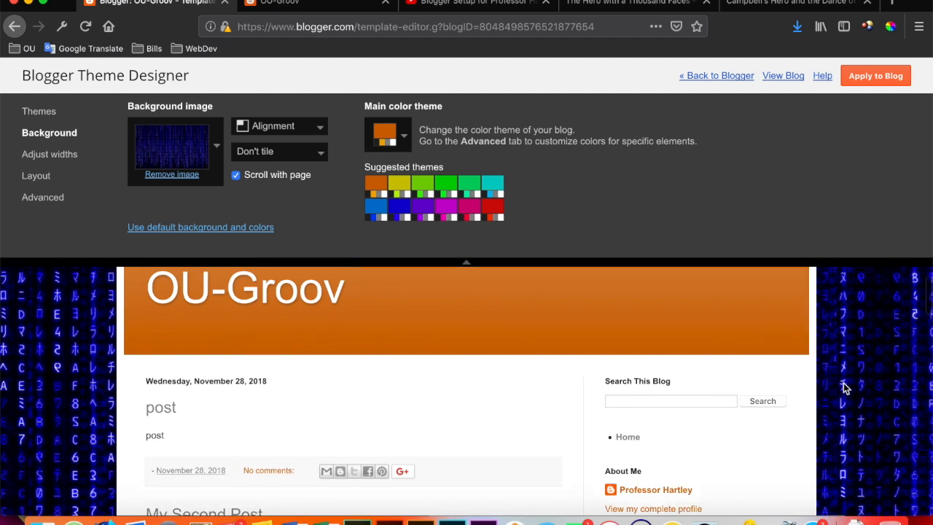
scroll(844, 388, "down", 8)
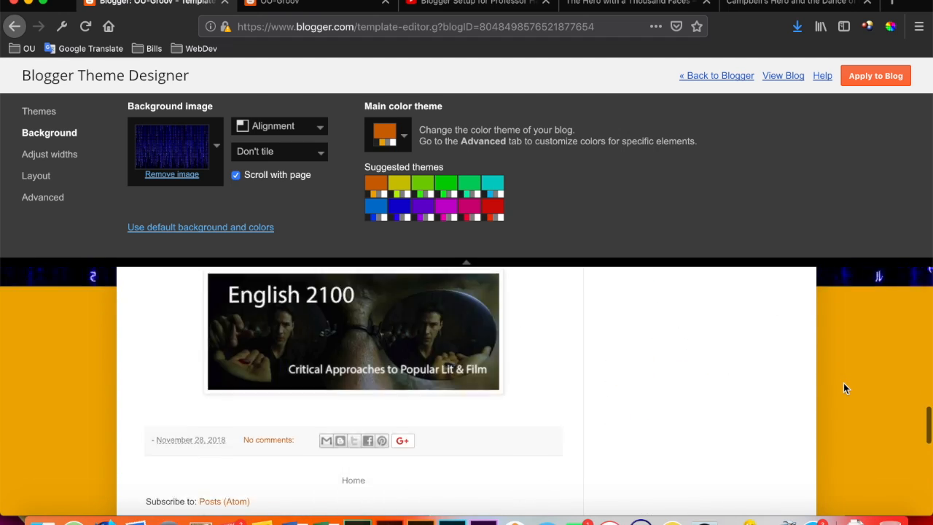
scroll(843, 389, "down", 8)
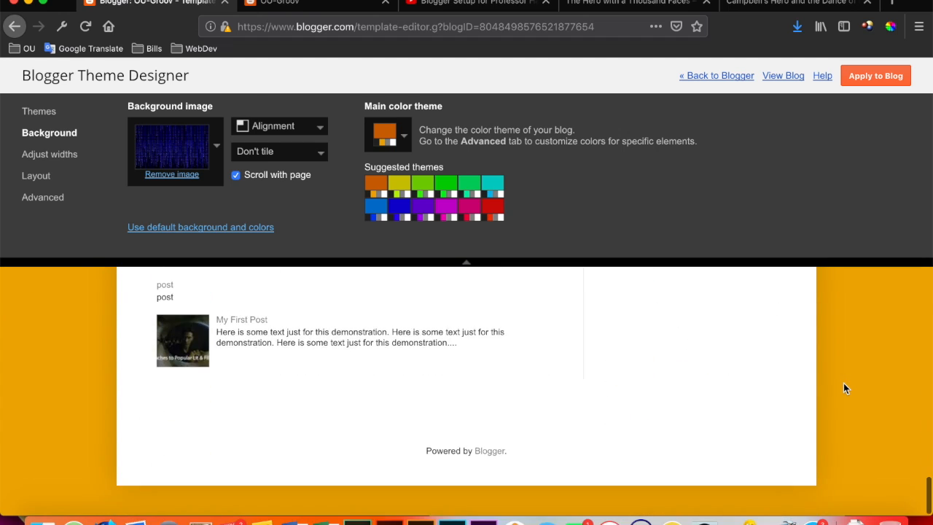
scroll(843, 389, "up", 10)
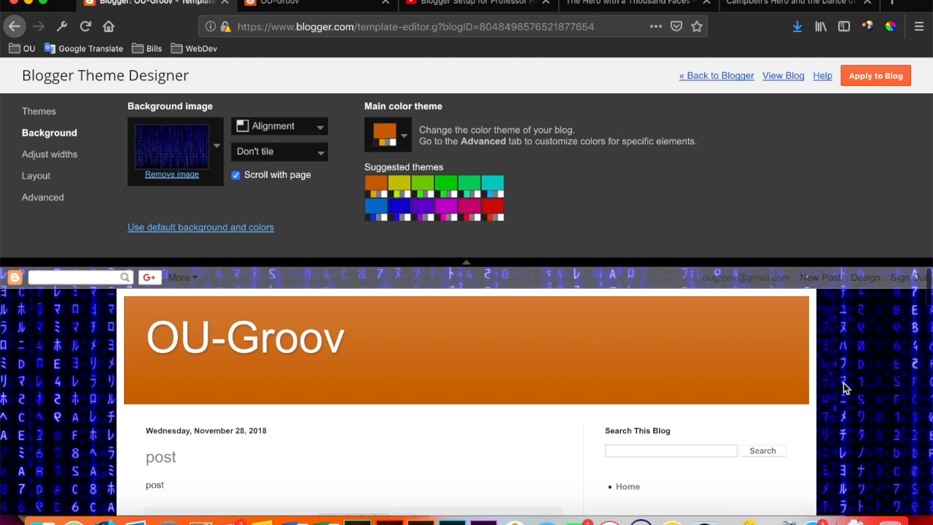
Set the background image back to Tile, turn off Scroll with page and check the preview.
left_click(294, 152)
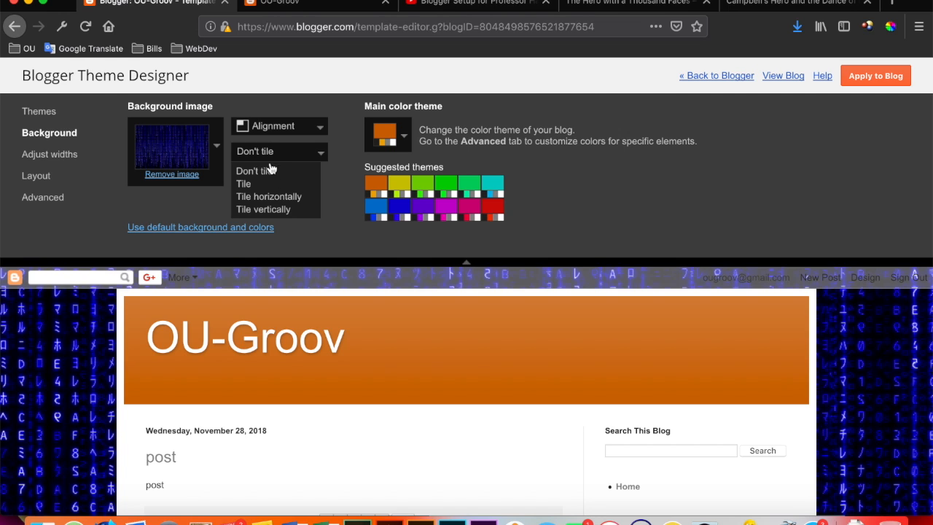
left_click(252, 183)
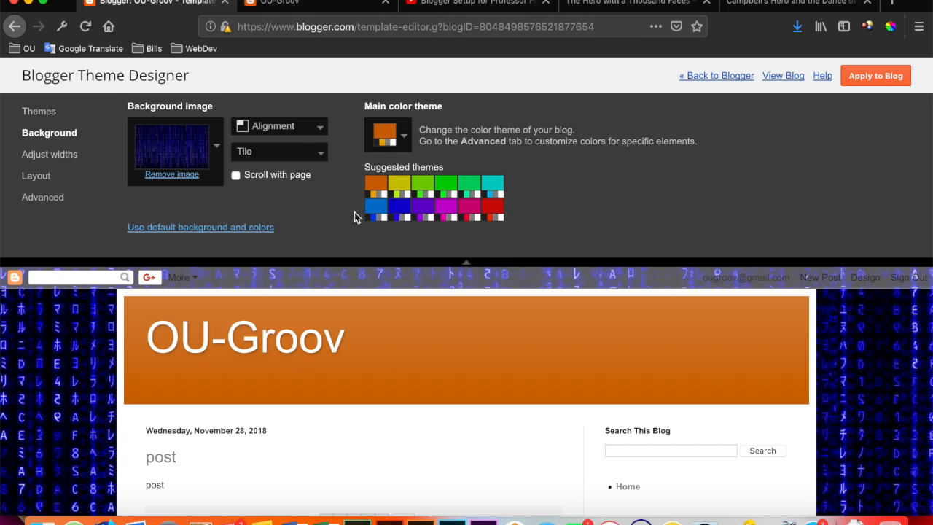
scroll(854, 430, "down", 1)
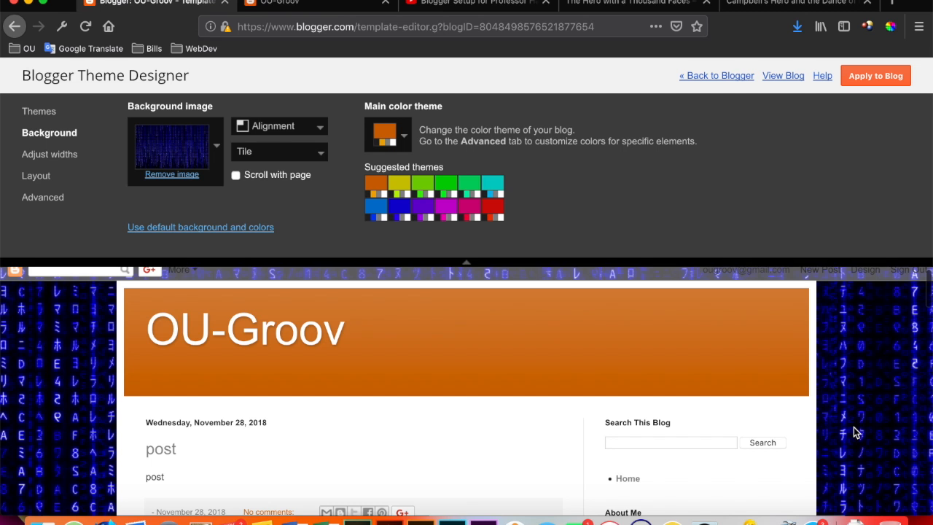
Reload the live OU-Groov blog and check how its background behaves while moving through the posts.
left_click(334, 4)
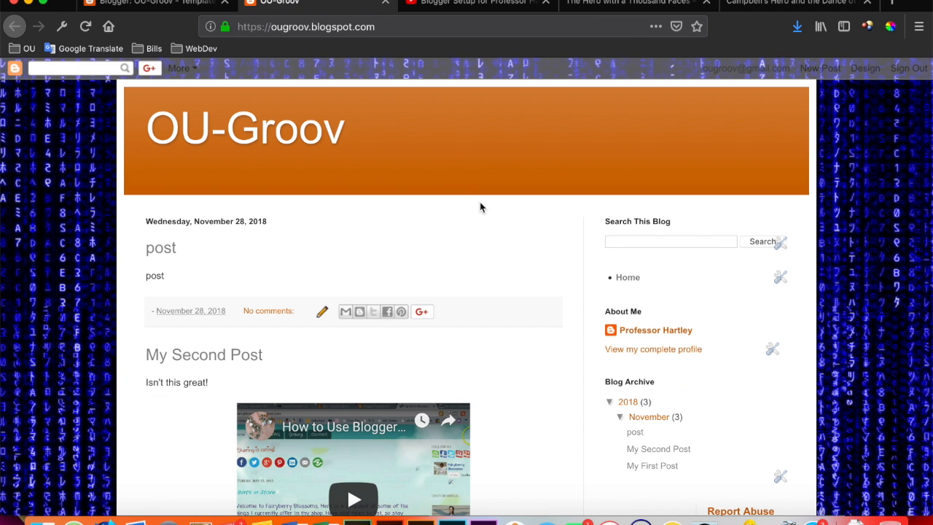
key("super+r")
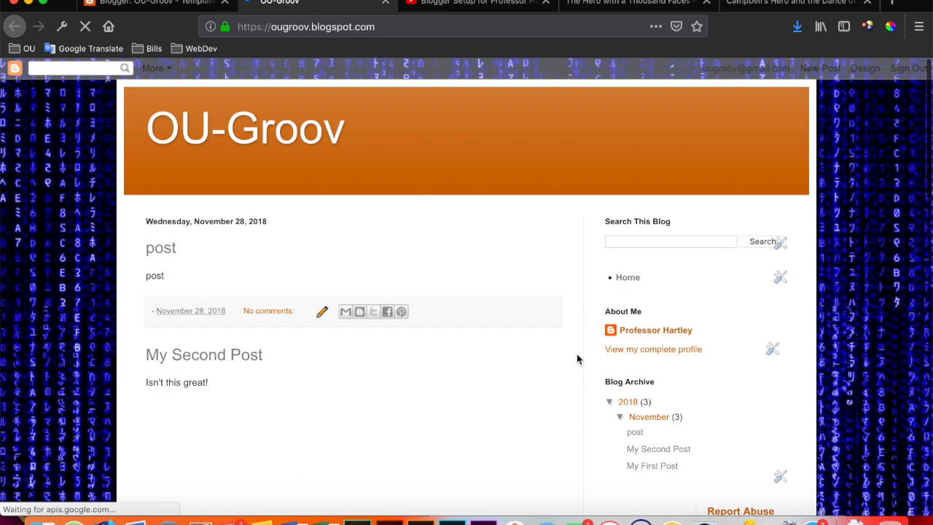
scroll(577, 358, "down", 15)
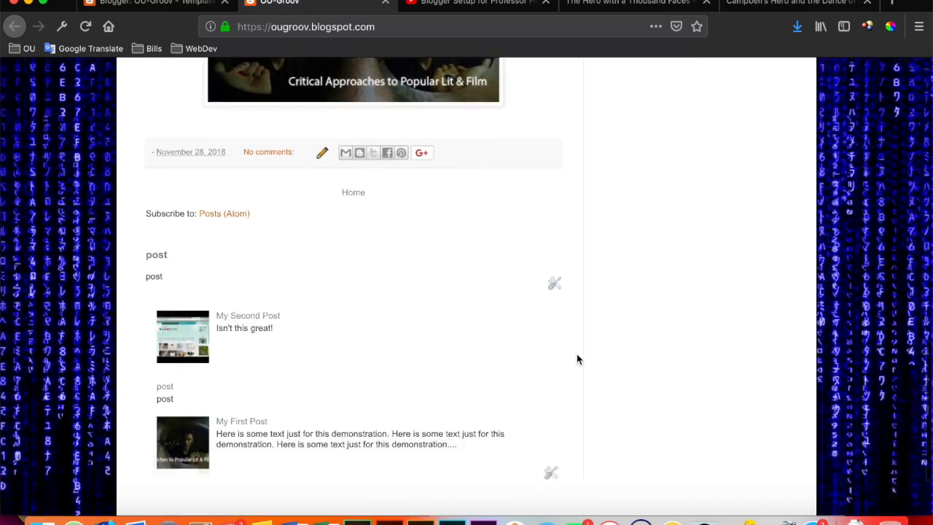
scroll(577, 358, "down", 3)
scroll(576, 358, "up", 18)
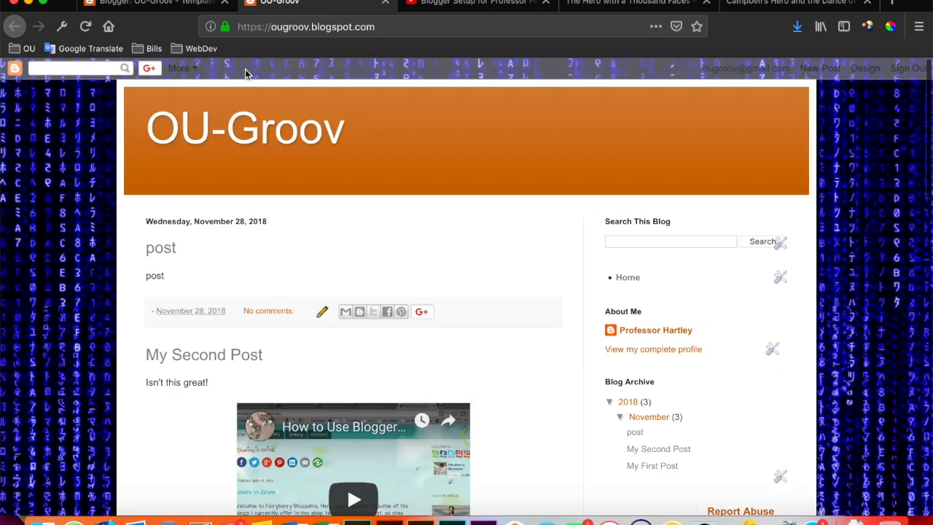
Go back to the theme designer and set the background image to Don't tile.
left_click(171, 6)
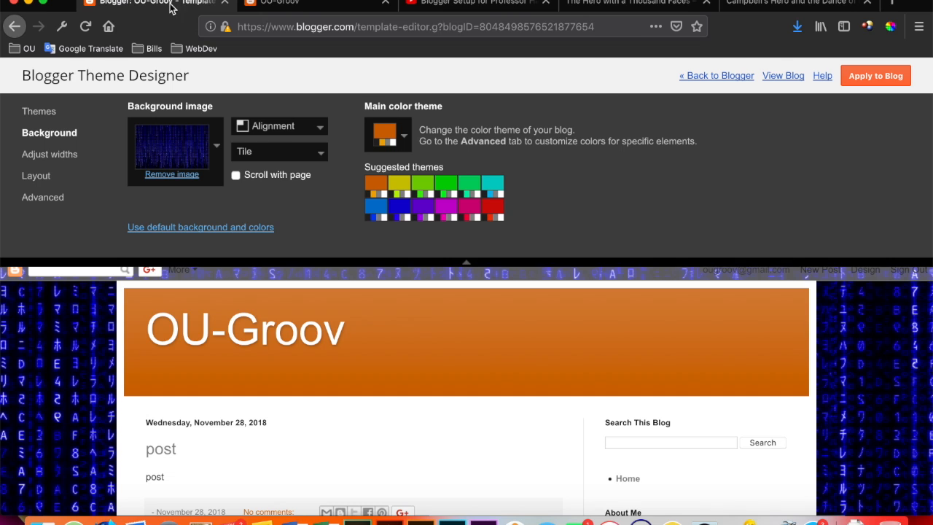
left_click(293, 156)
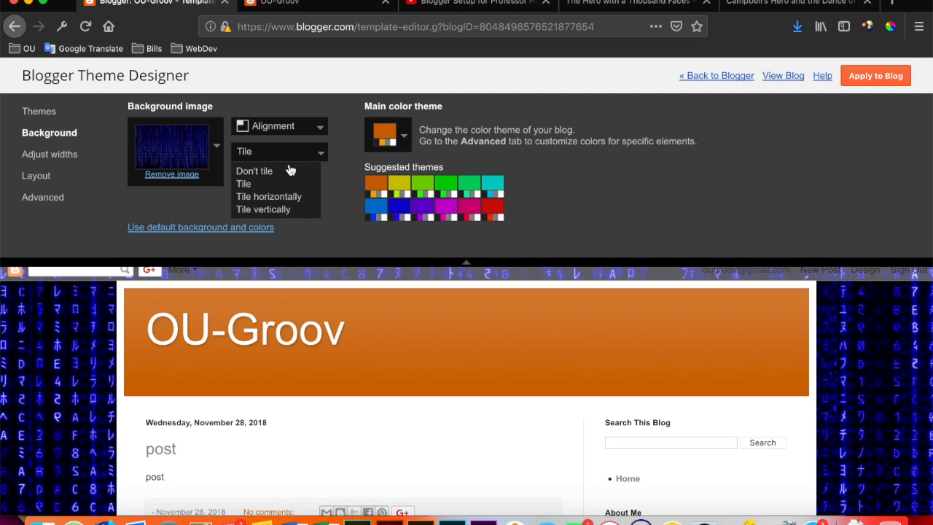
left_click(266, 172)
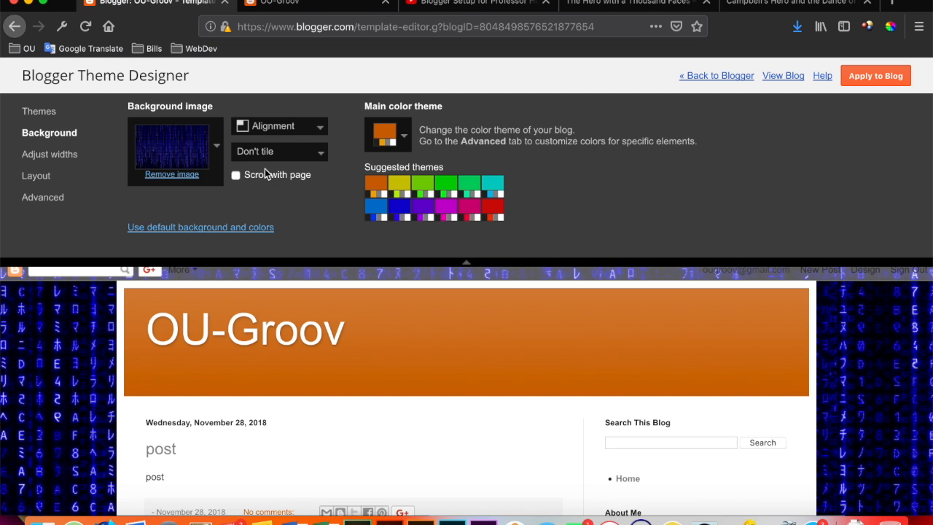
Apply the untiled, non-scrolling background to the blog and check it down the whole live OU-Groov page.
left_click(860, 76)
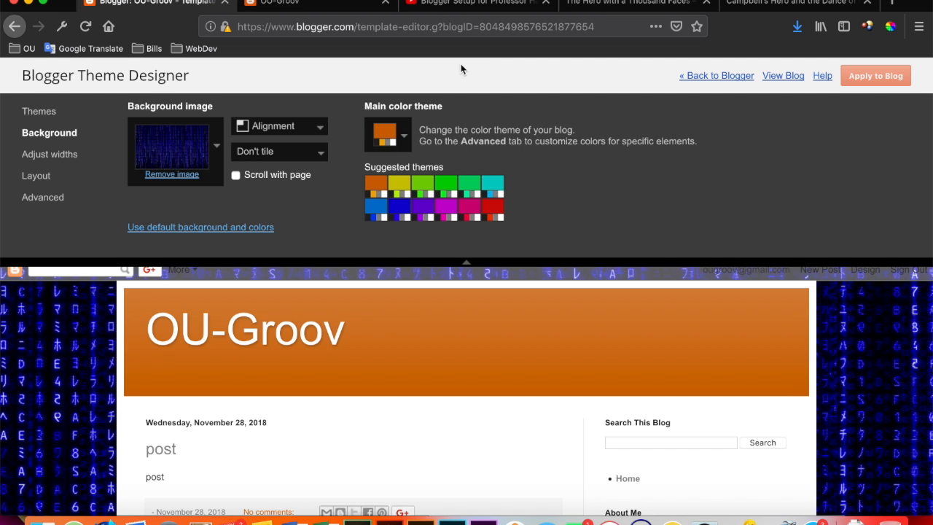
left_click(335, 5)
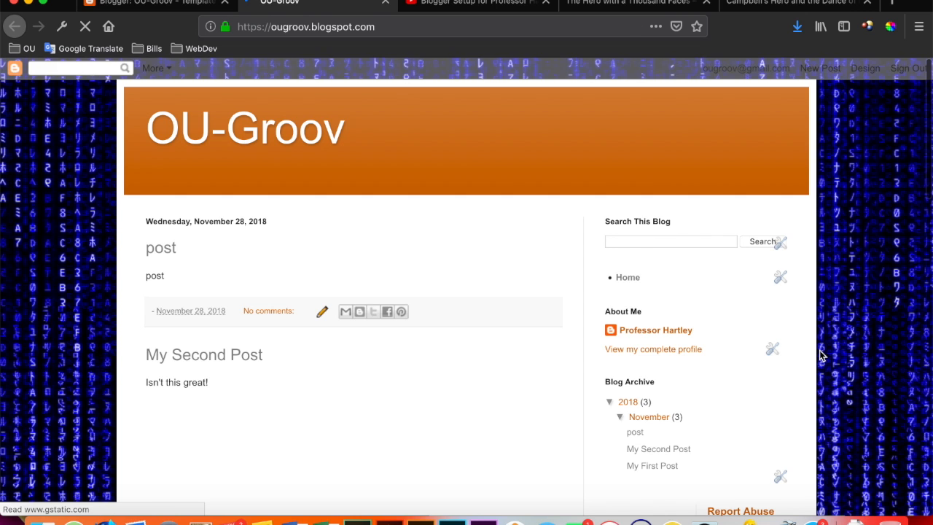
scroll(819, 355, "down", 10)
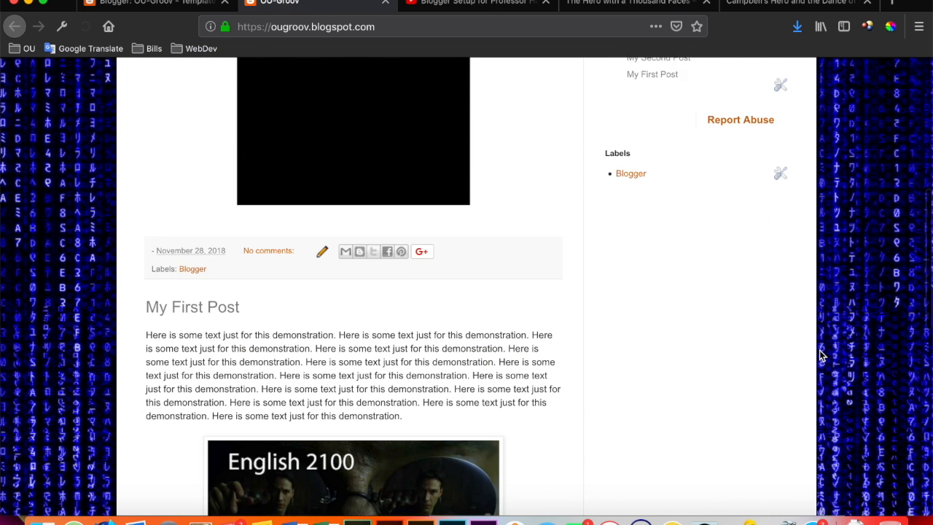
scroll(819, 355, "down", 5)
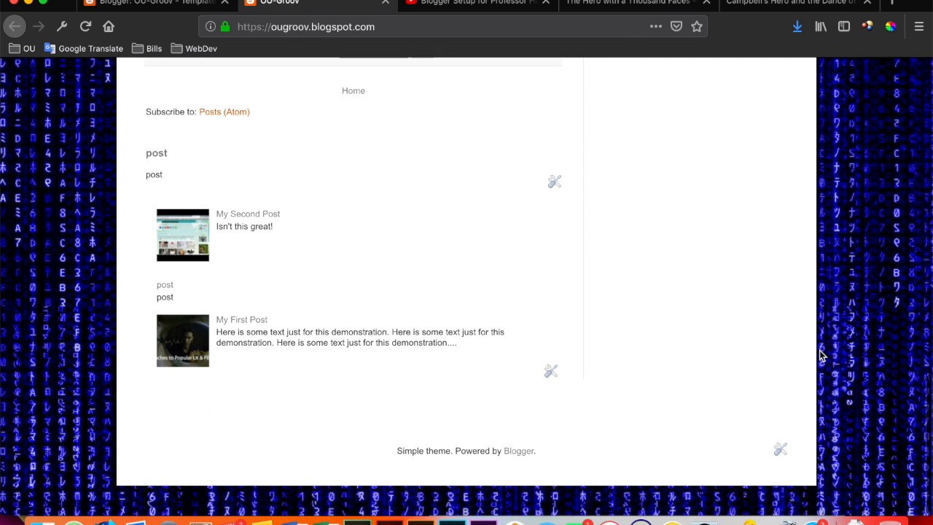
Compare the theme designer with the live blog, then reload the blog and examine its background from header to footer.
left_click(183, 4)
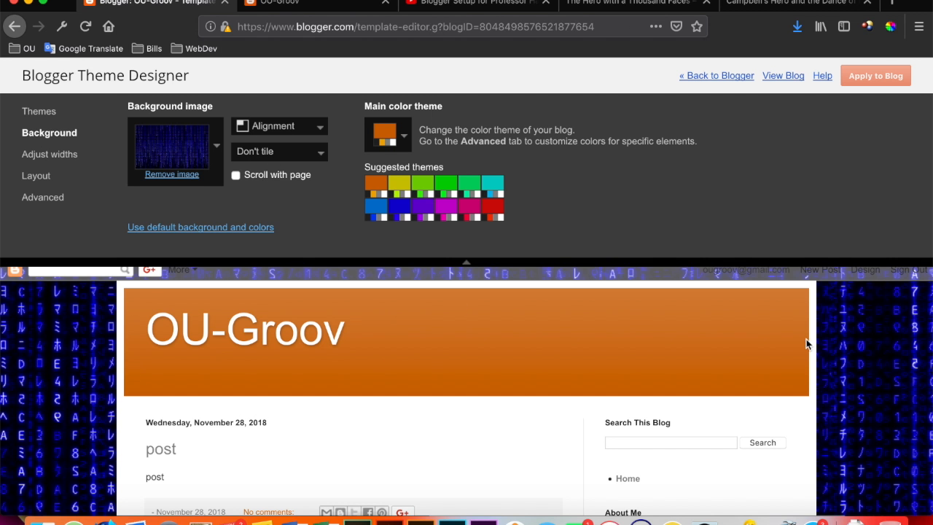
left_click(356, 9)
scroll(433, 205, "up", 10)
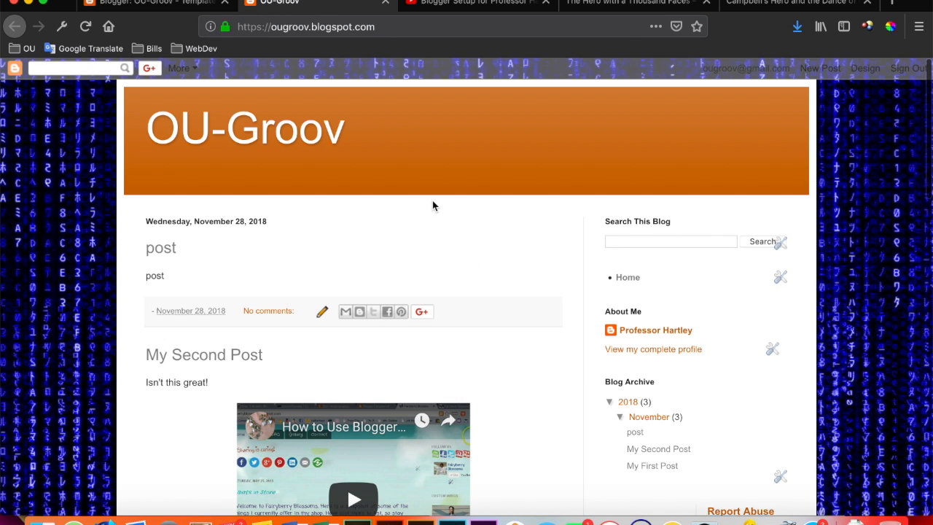
scroll(838, 324, "down", 12)
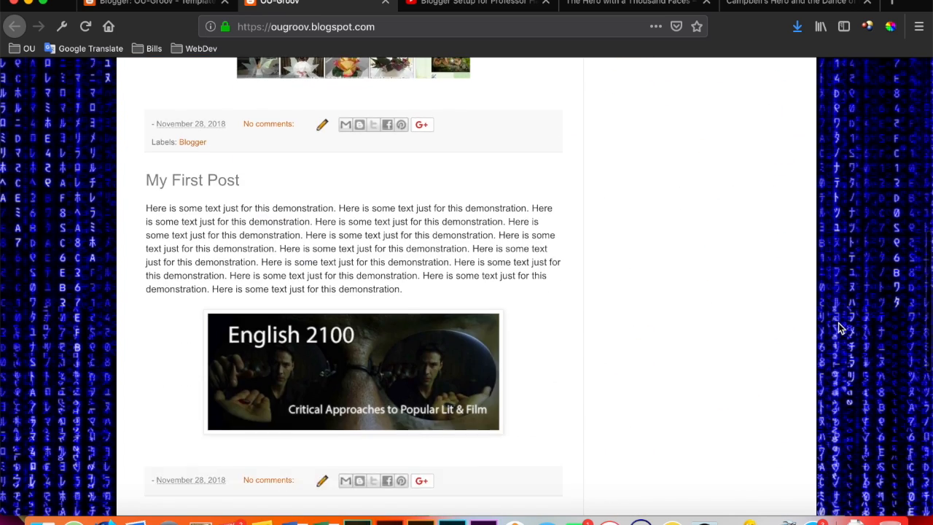
scroll(838, 328, "down", 3)
key("super+r")
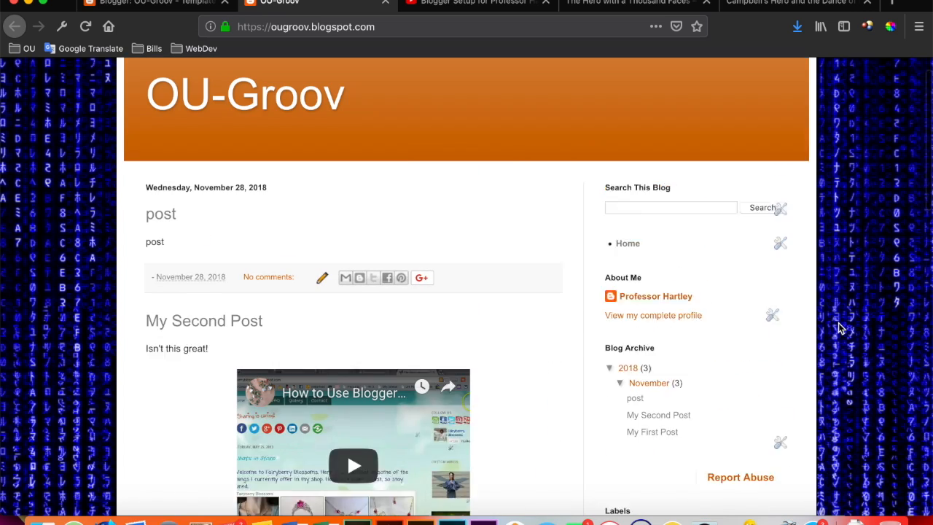
scroll(838, 327, "down", 10)
scroll(838, 328, "down", 5)
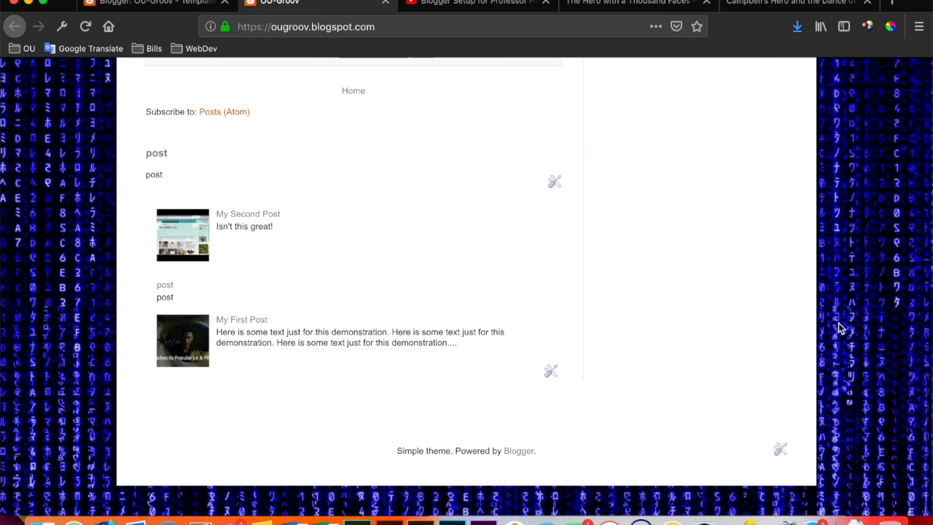
scroll(838, 328, "up", 15)
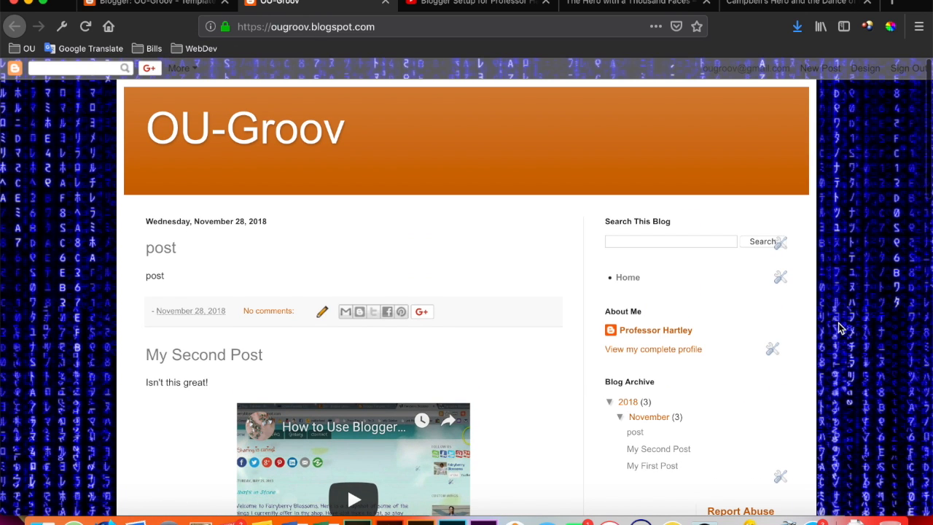
scroll(838, 327, "down", 15)
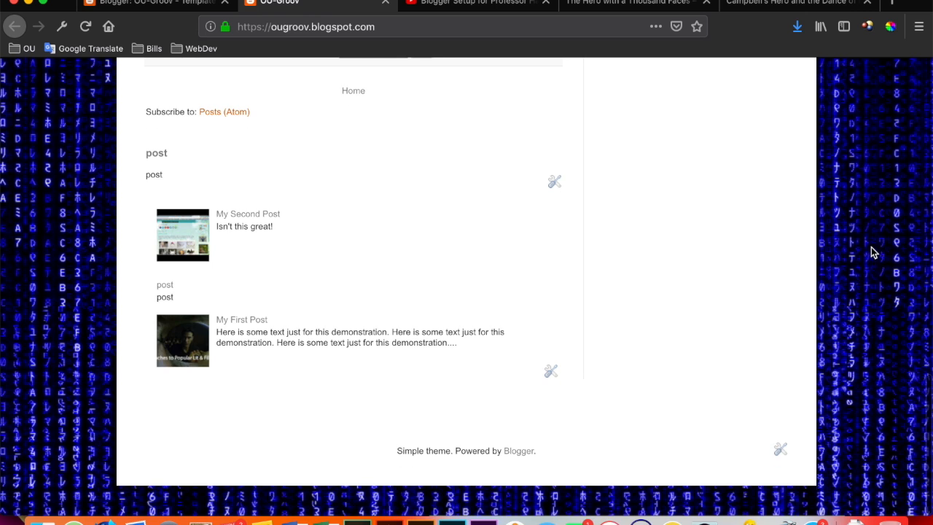
scroll(871, 247, "up", 15)
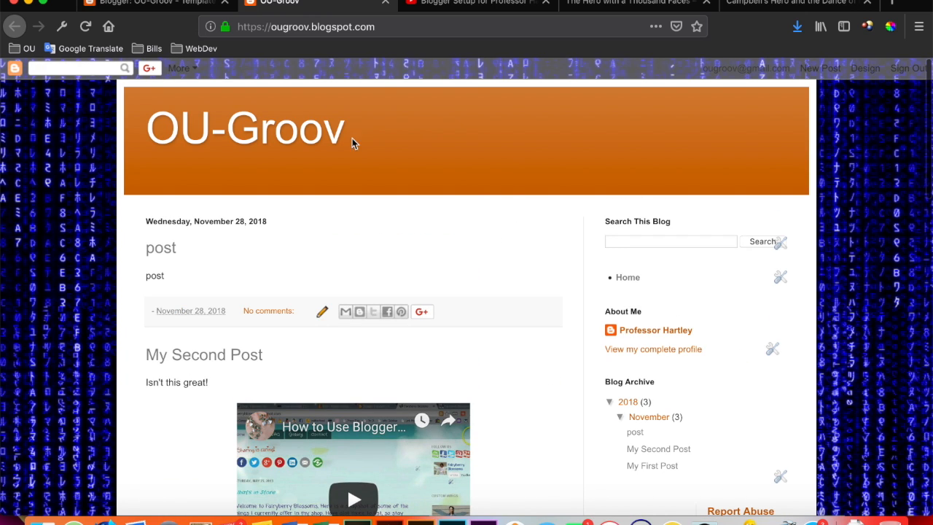
Review the body, footer and gadget arrangement in the theme designer's Layout section, then open the blog dashboard's Layout page.
left_click(188, 5)
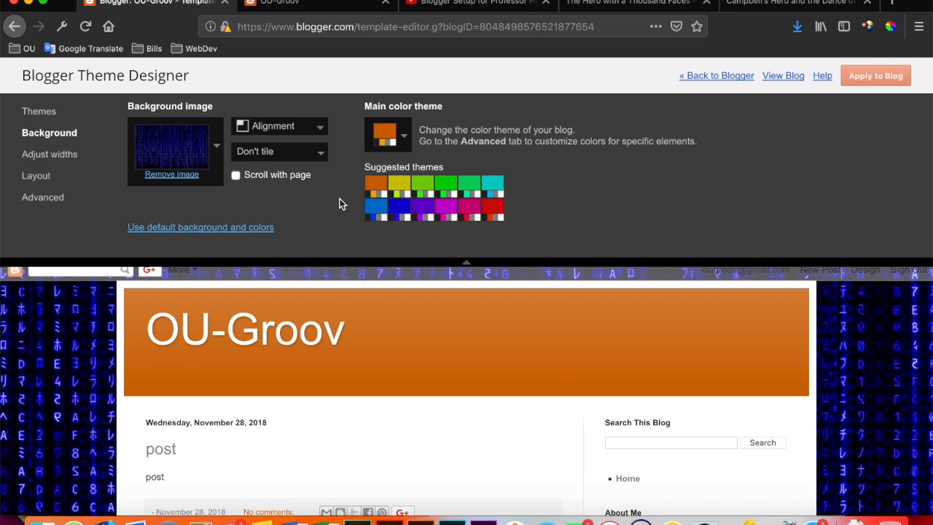
left_click(39, 179)
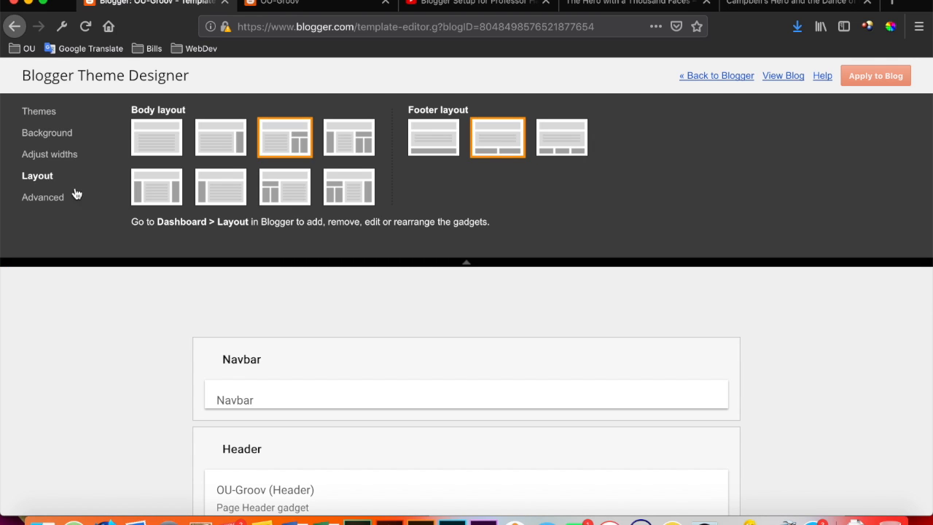
scroll(666, 318, "down", 1)
scroll(666, 318, "up", 1)
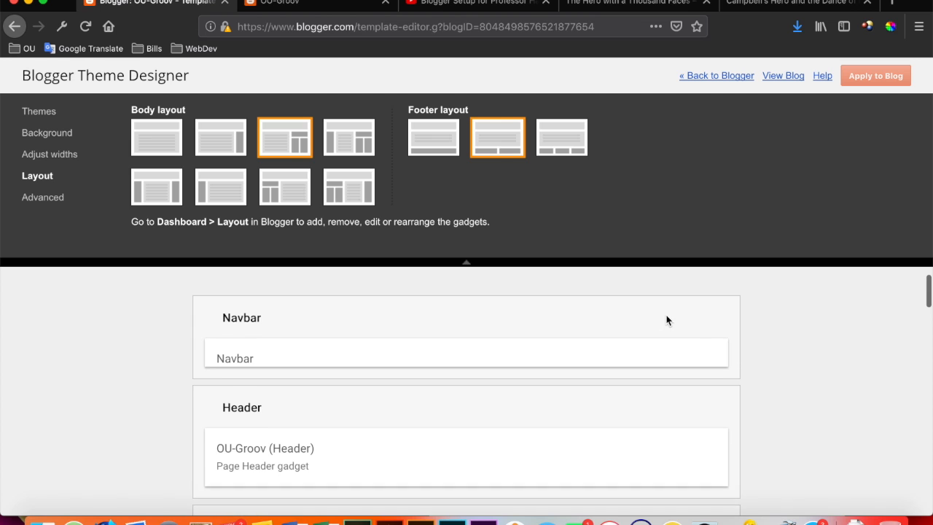
scroll(660, 377, "down", 2)
scroll(660, 373, "up", 3)
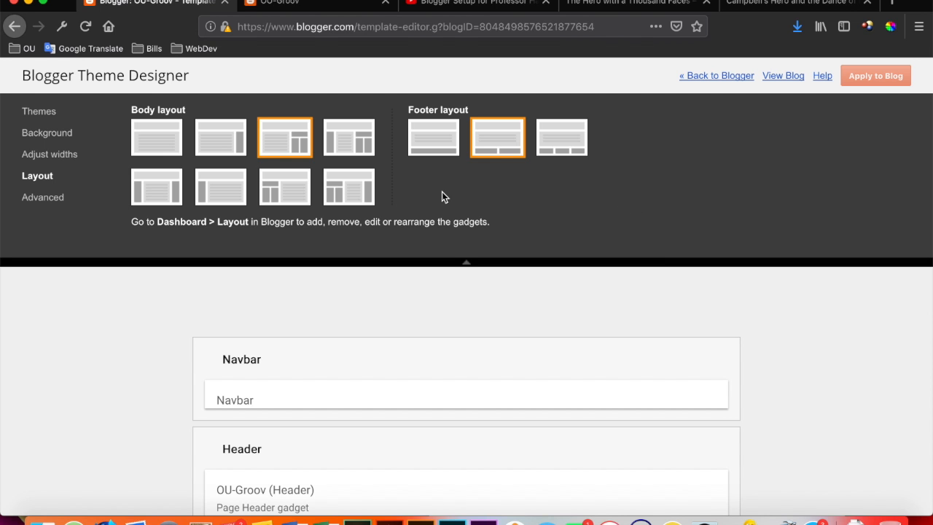
scroll(535, 348, "down", 20)
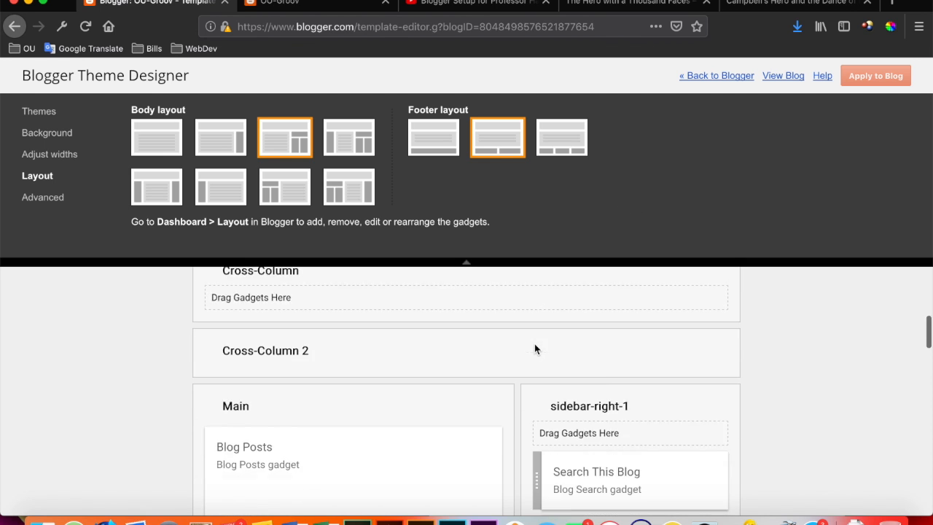
scroll(534, 344, "up", 20)
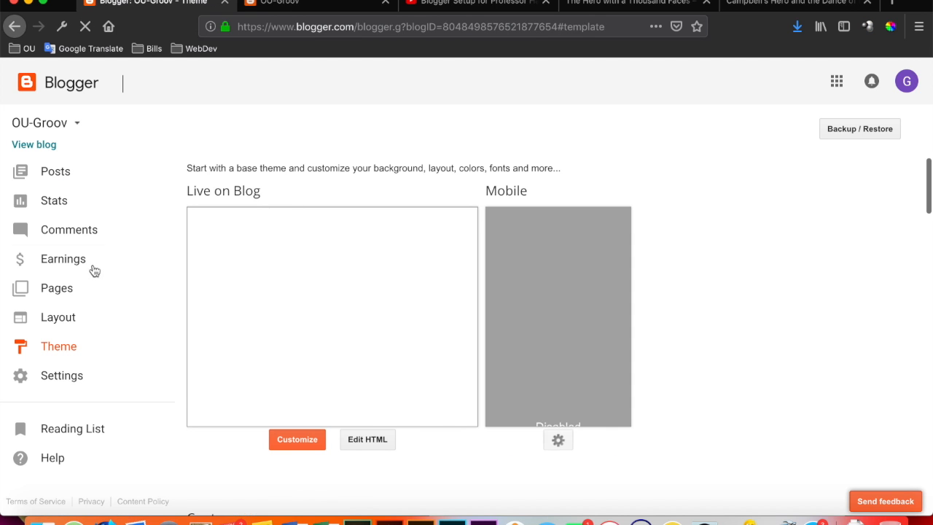
left_click(59, 321)
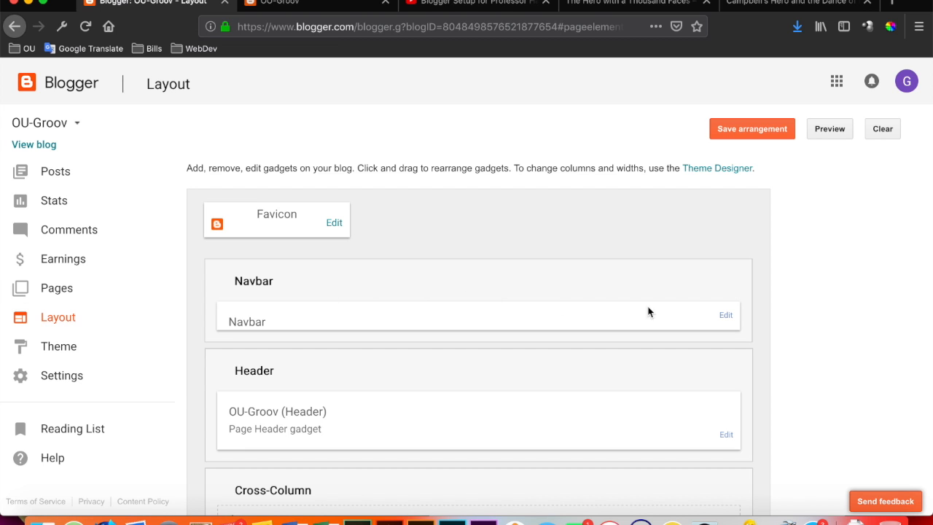
Set the Navbar gadget's style to Tan, save the arrangement and check the navbar on the reloaded live blog.
left_click(726, 316)
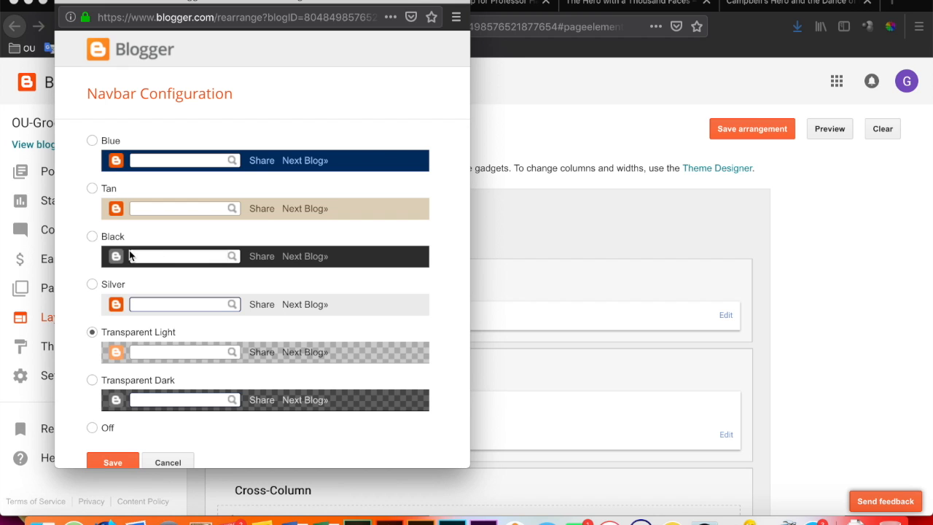
left_click(93, 188)
scroll(109, 314, "down", 1)
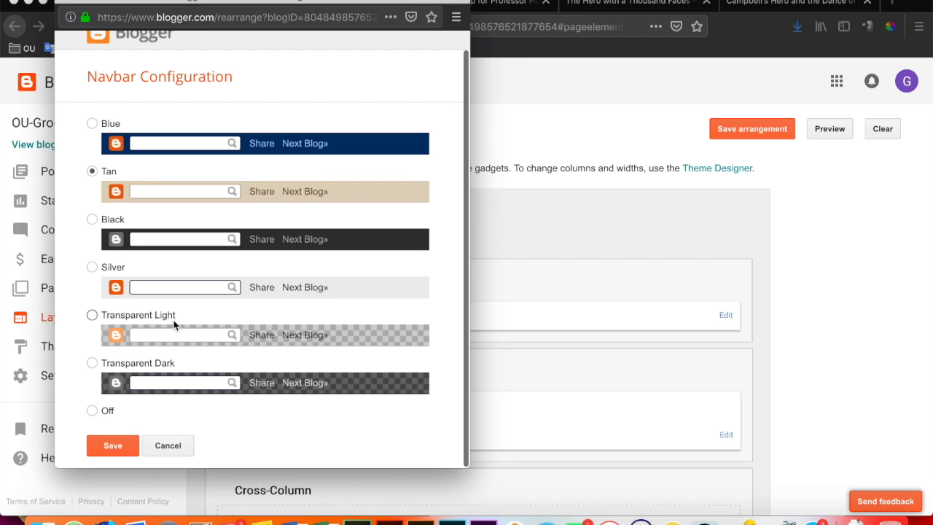
left_click(123, 444)
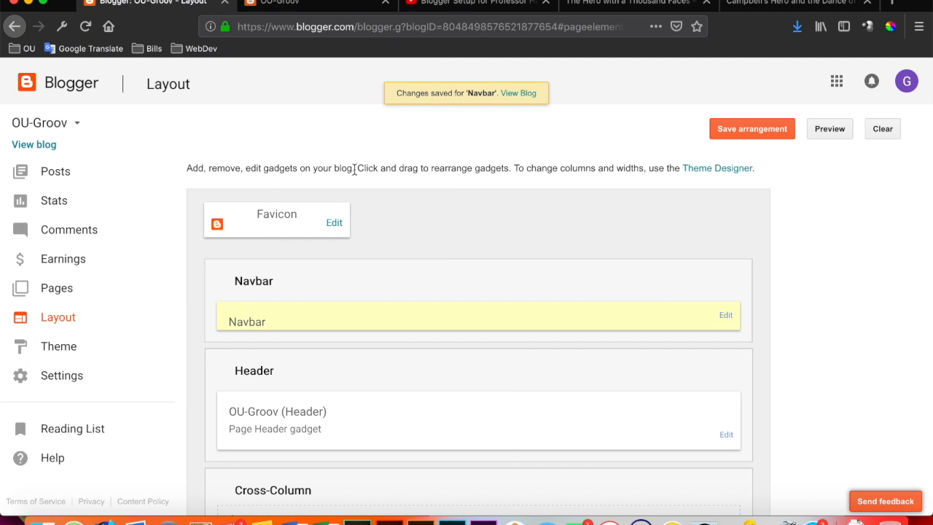
left_click(726, 130)
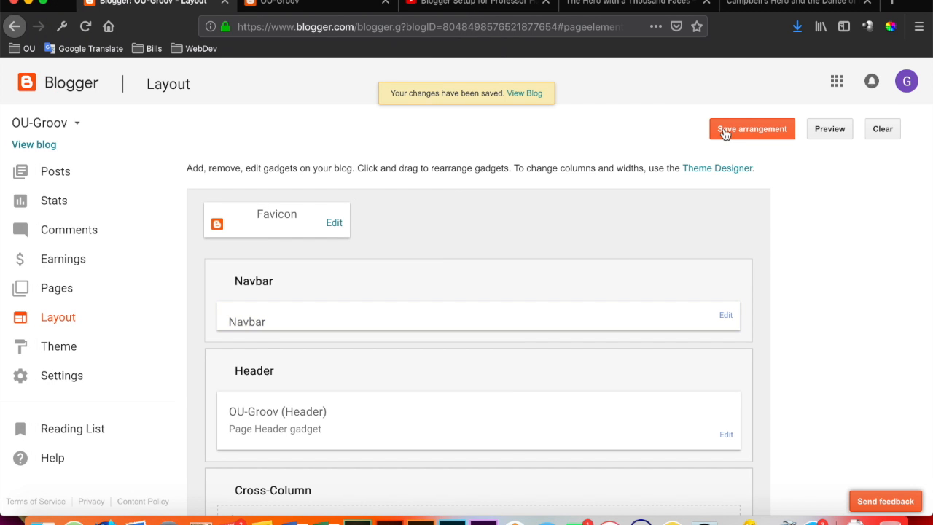
left_click(346, 7)
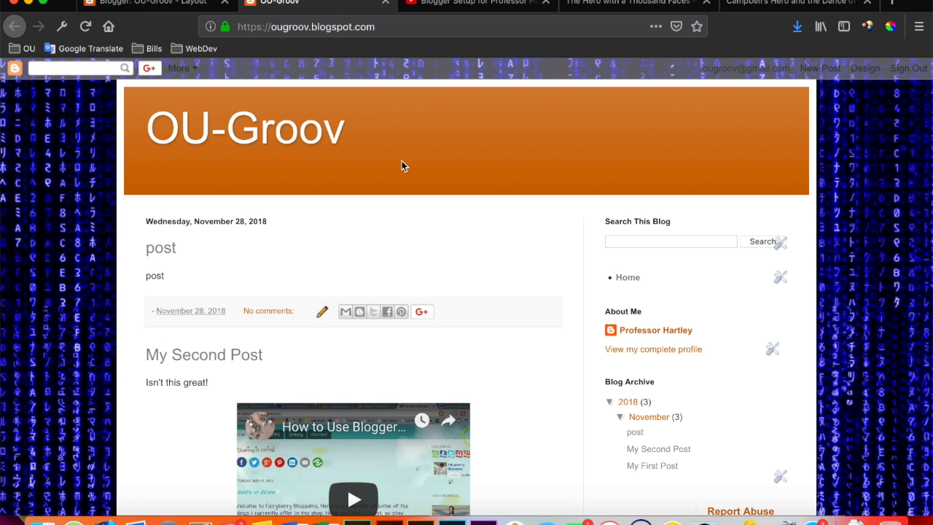
key("super+r")
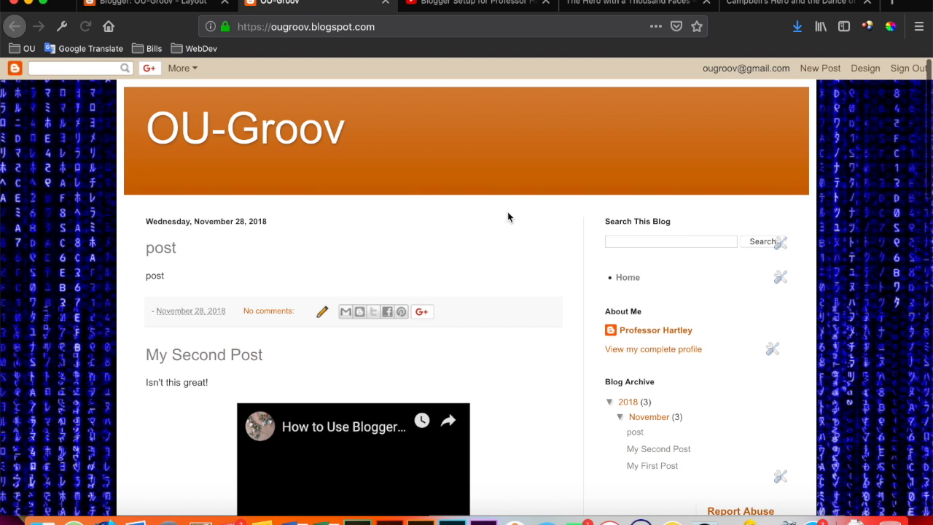
Change the Navbar gadget's style to Black, save the arrangement and check it on the reloaded live blog.
left_click(193, 5)
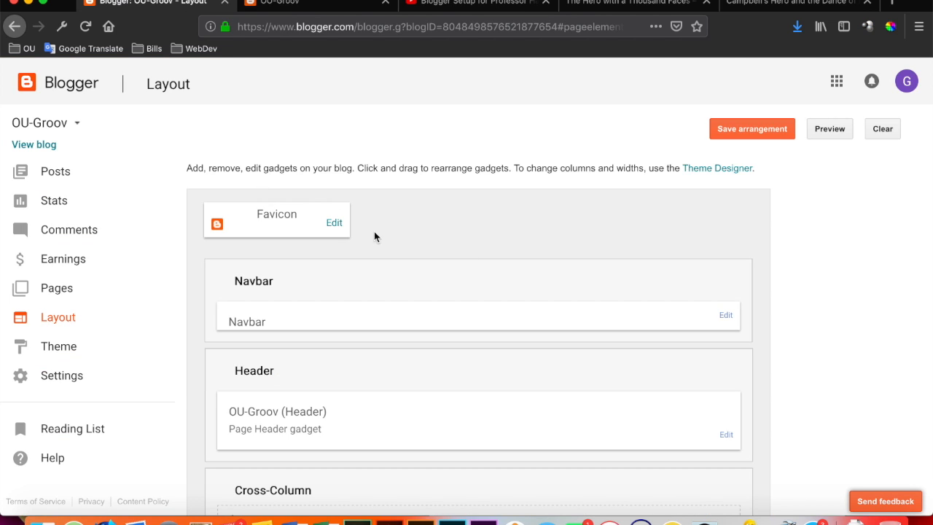
left_click(725, 315)
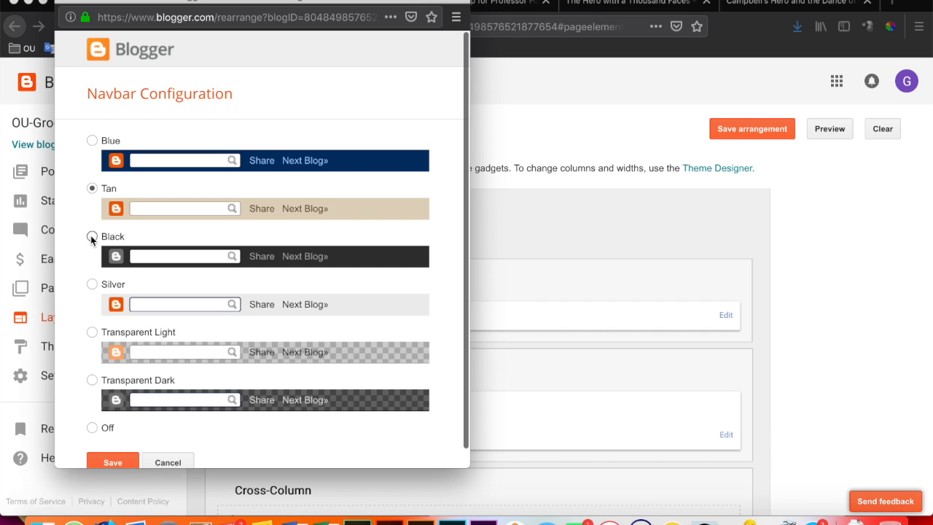
scroll(156, 329, "down", 1)
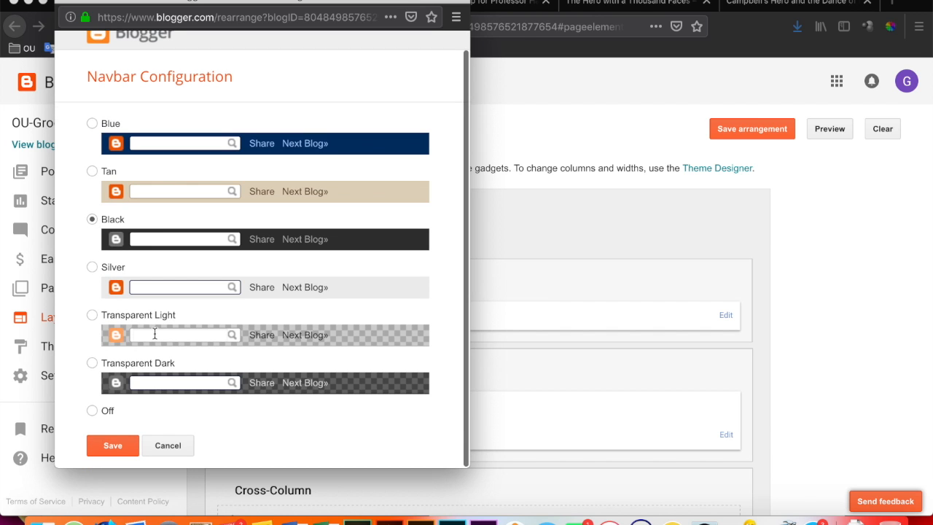
left_click(117, 444)
left_click(738, 136)
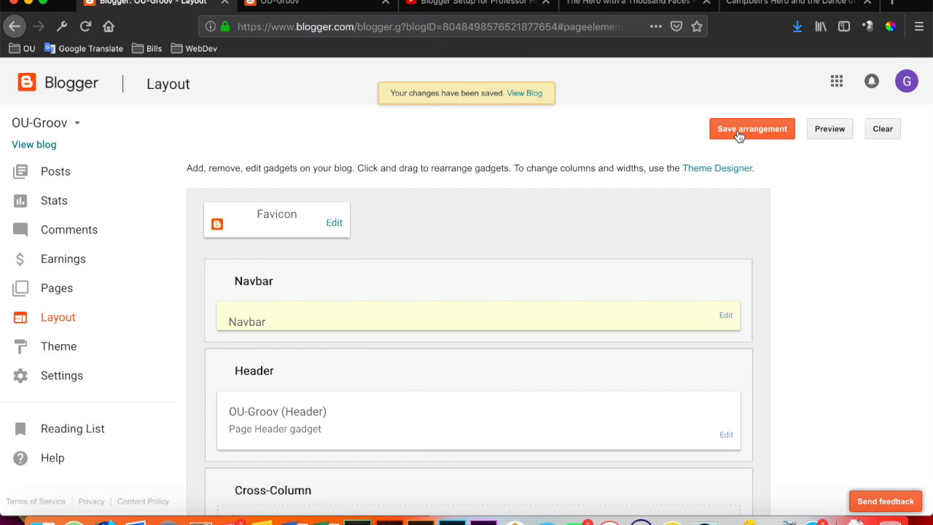
left_click(291, 6)
key("super+r")
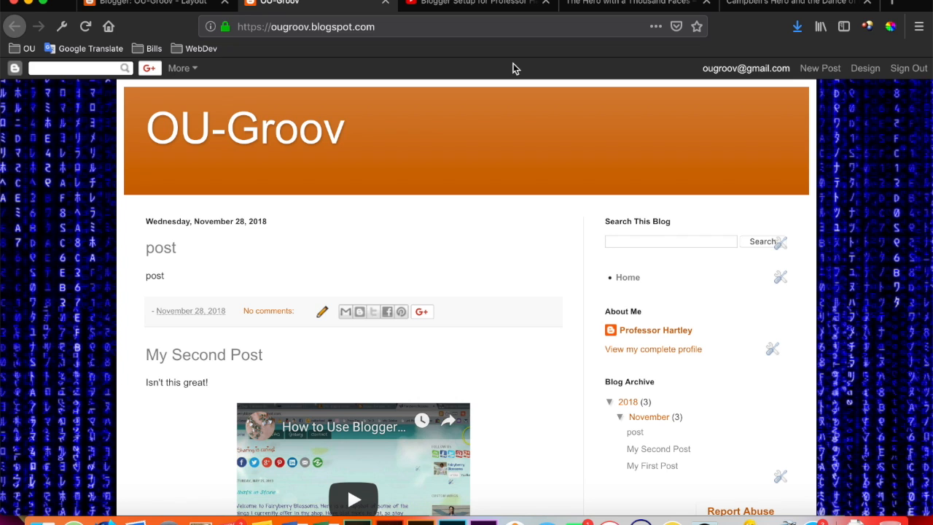
left_click(201, 3)
scroll(476, 190, "down", 3)
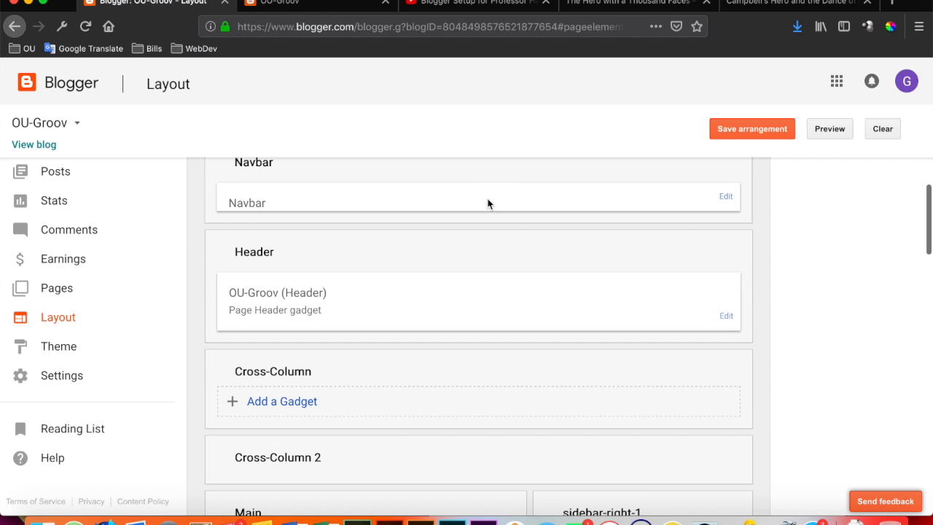
left_click(350, 2)
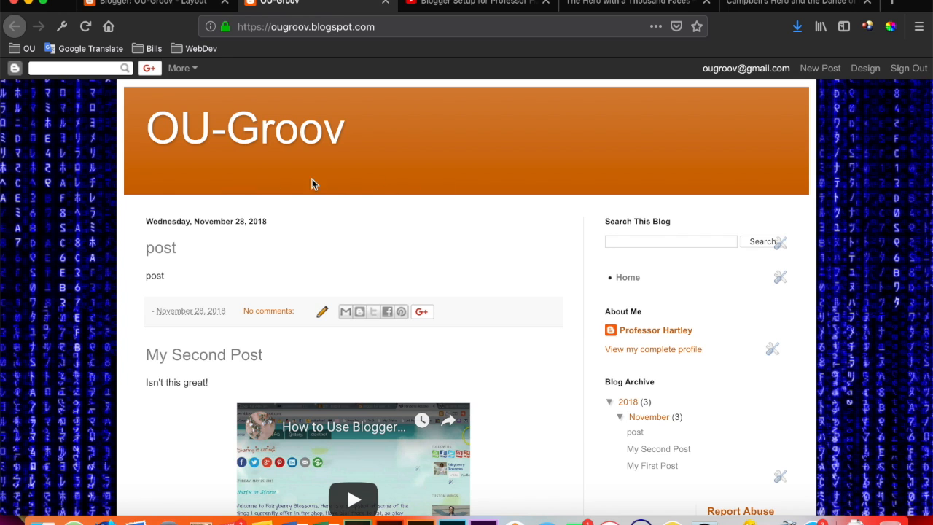
left_click(152, 4)
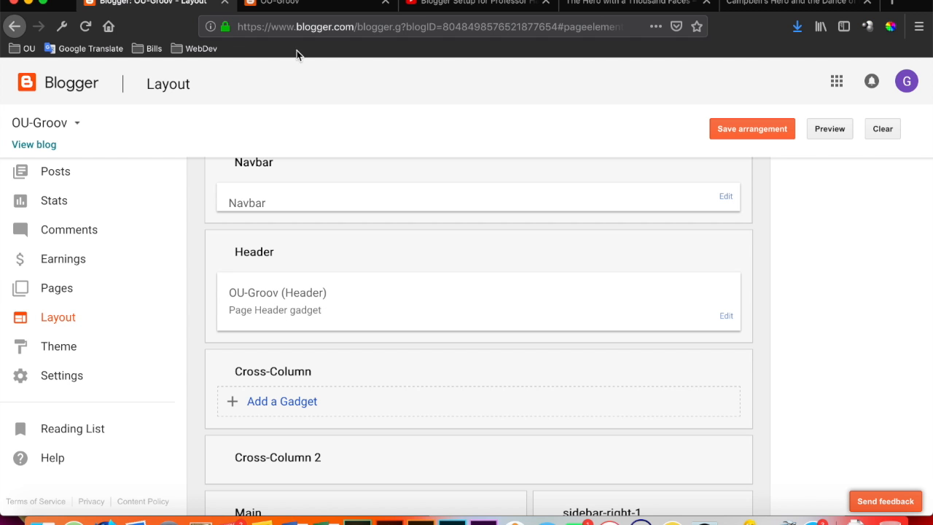
left_click(726, 318)
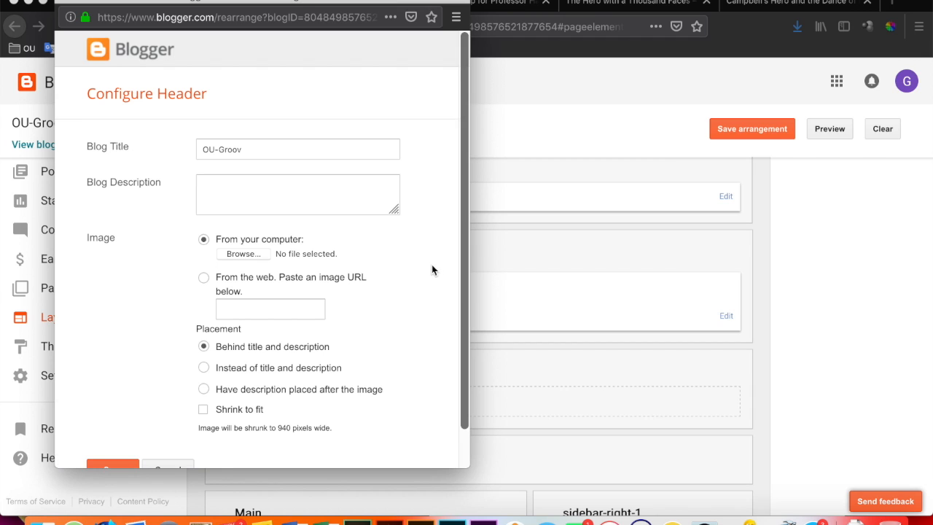
scroll(431, 271, "down", 1)
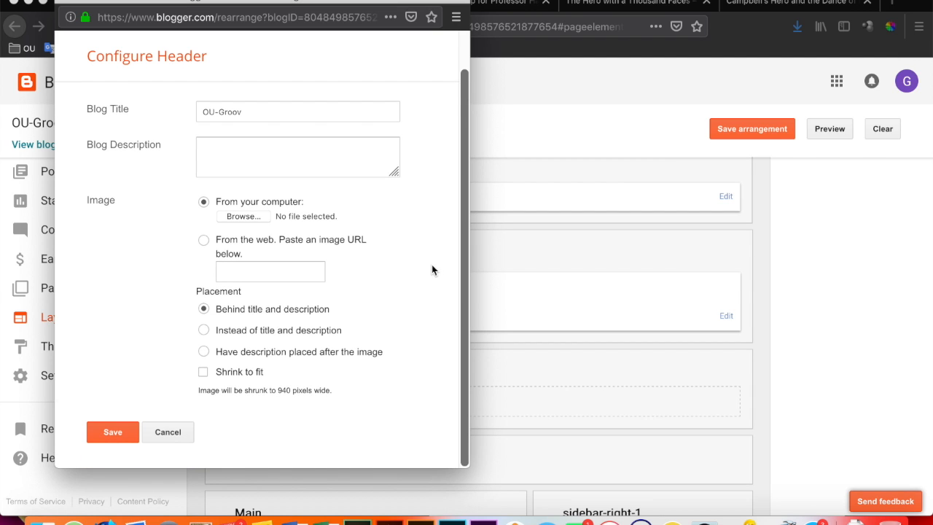
left_click(243, 216)
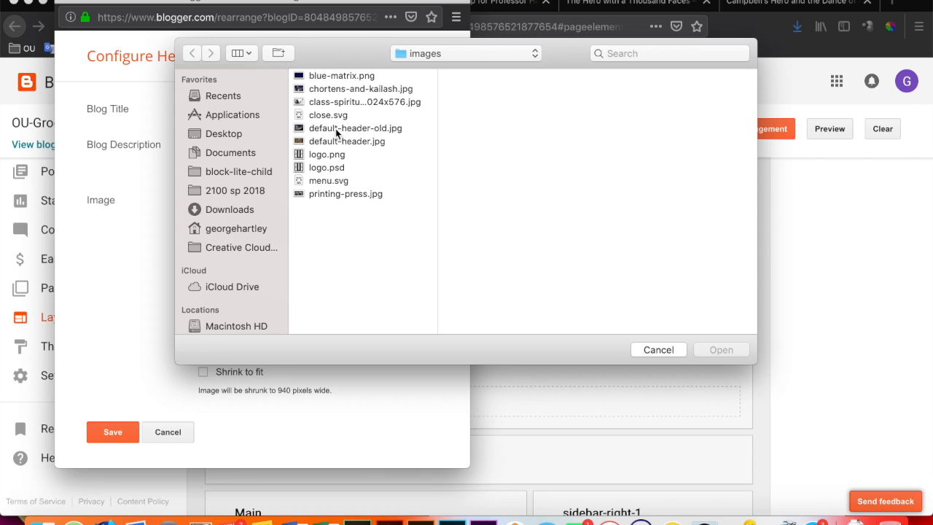
left_click(236, 192)
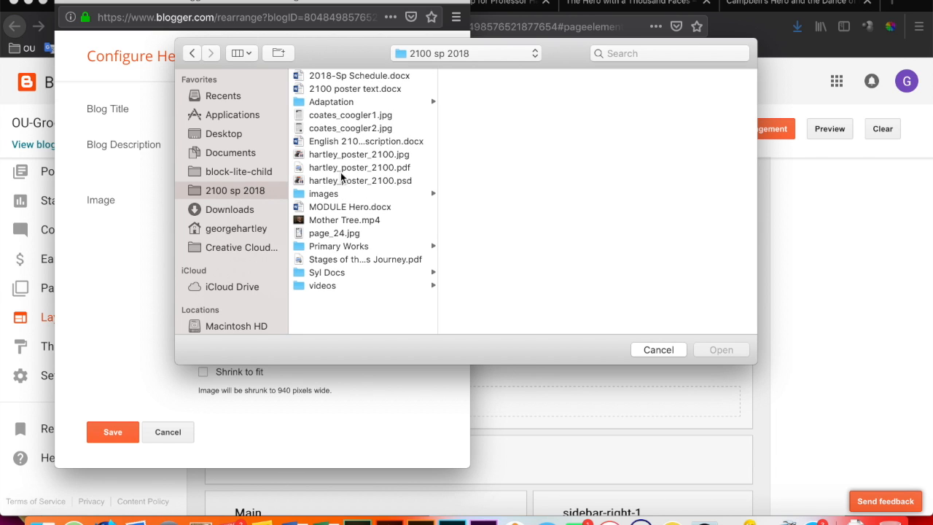
left_click(327, 194)
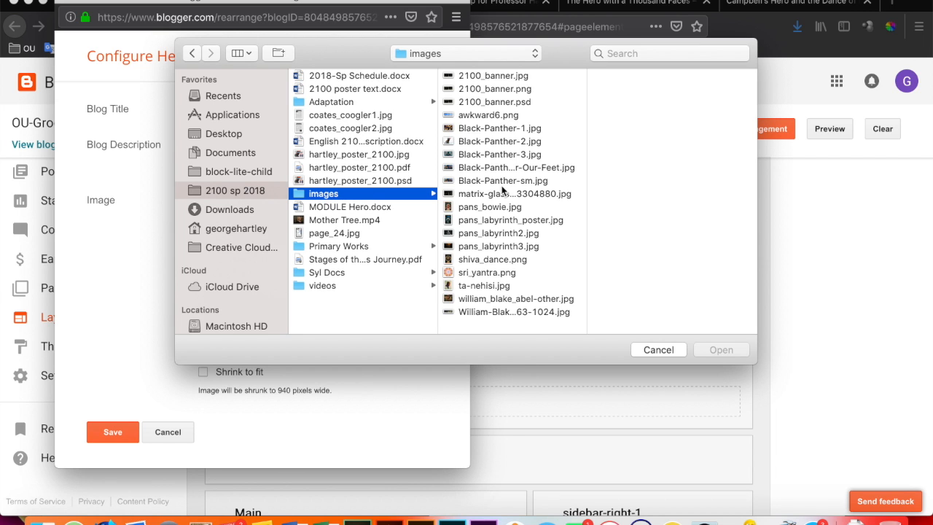
left_click(491, 312)
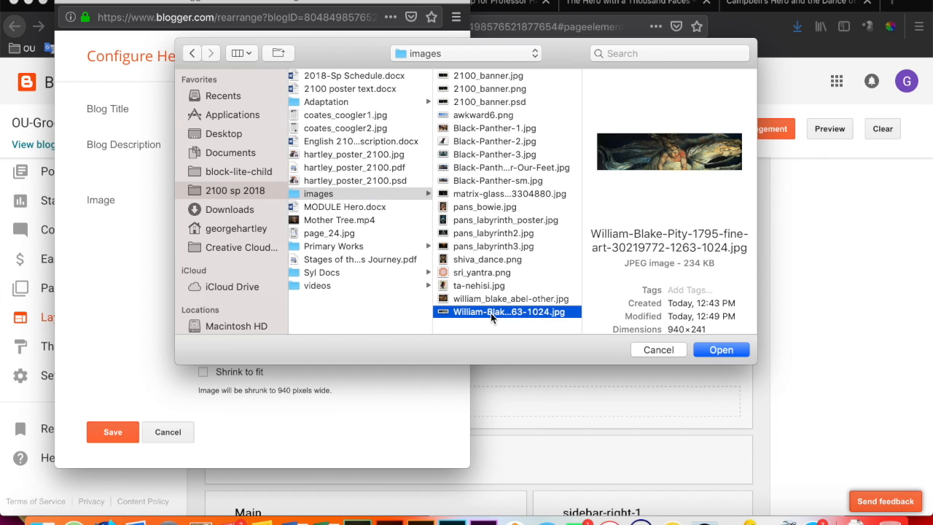
left_click(720, 350)
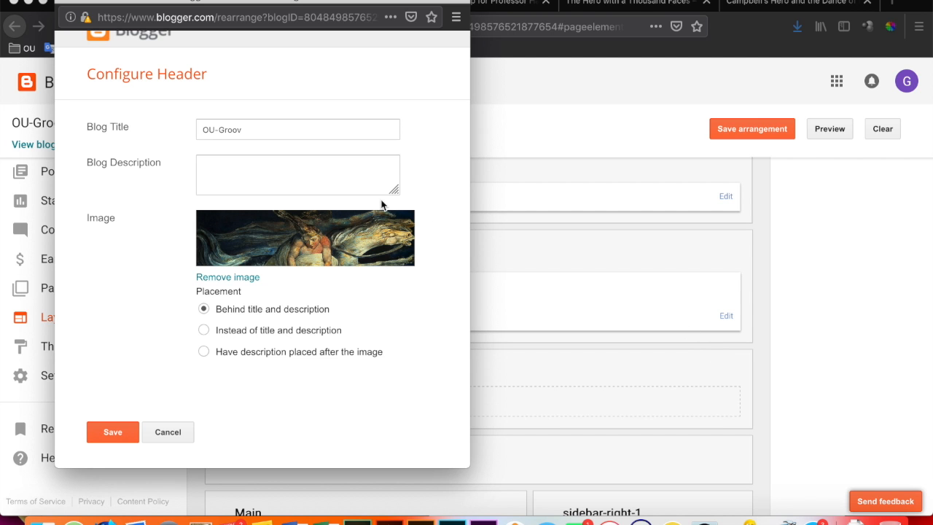
Save the header configuration and the layout arrangement, then reload the live blog to check the header.
left_click(113, 432)
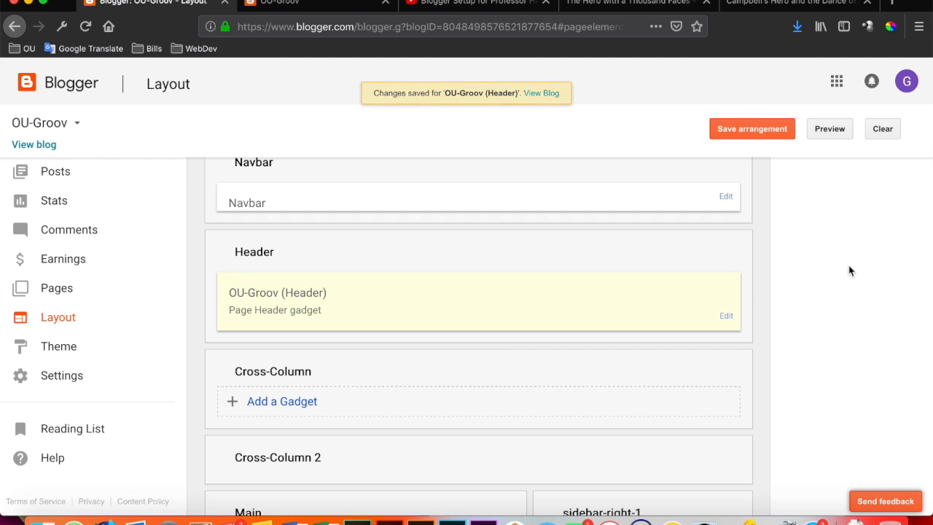
left_click(738, 129)
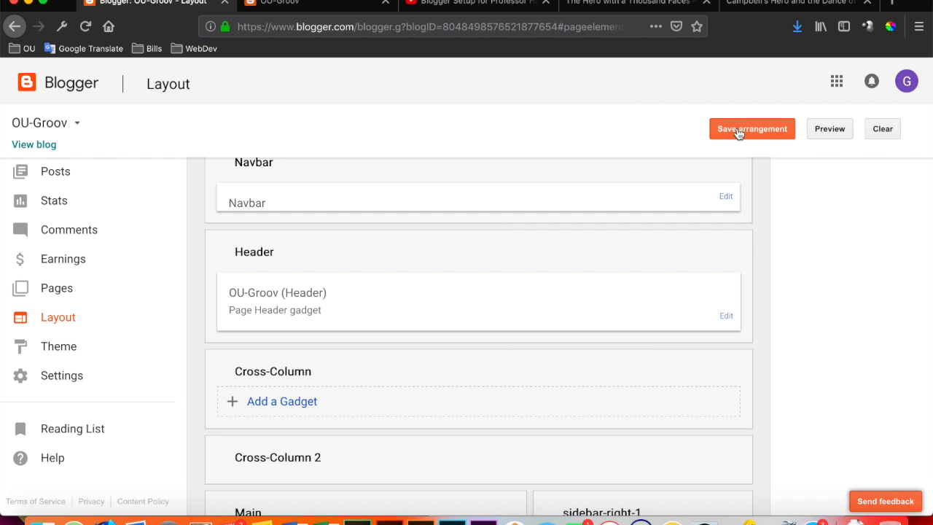
left_click(294, 5)
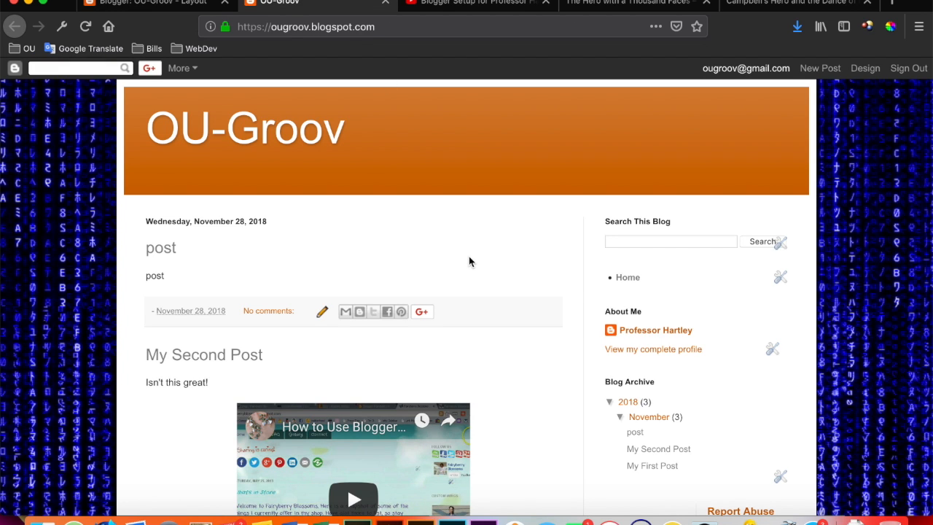
key("super+r")
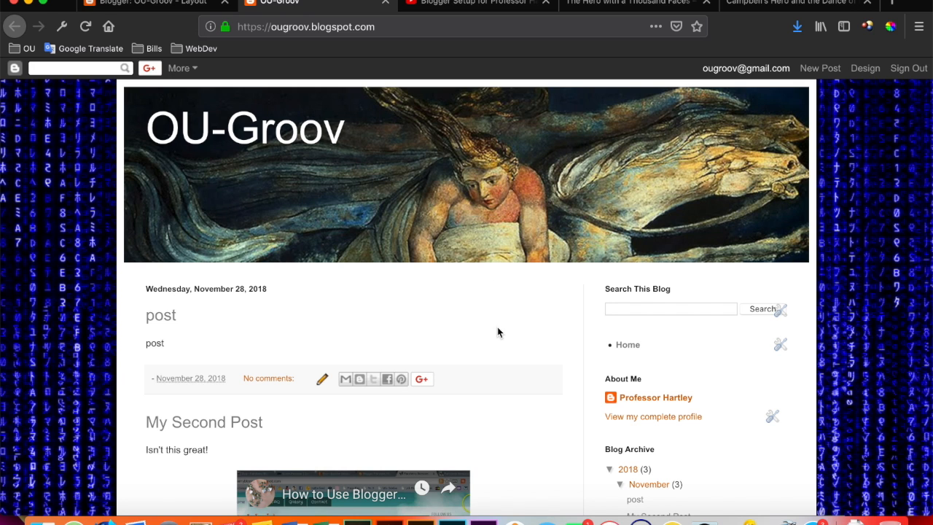
Examine the live blog's header image, posts and sidebar gadgets against the fixed background.
scroll(498, 330, "down", 2)
scroll(497, 332, "down", 4)
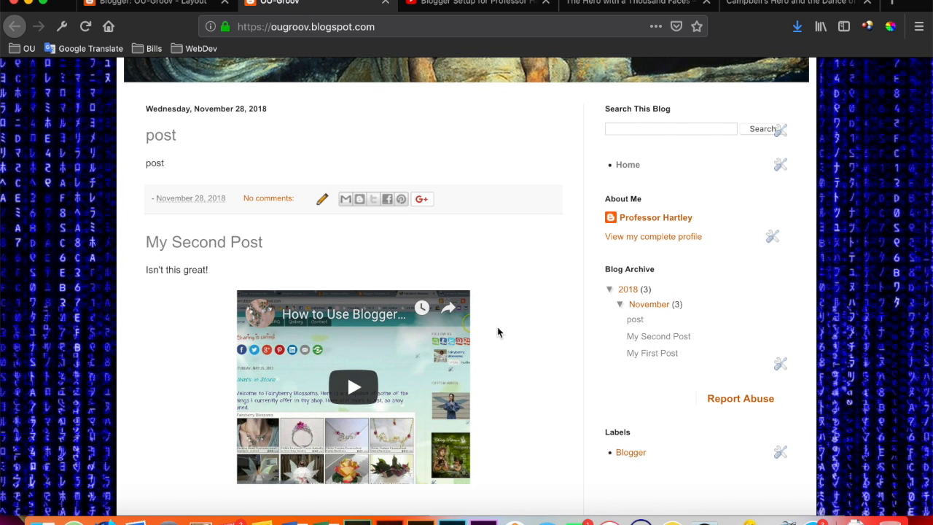
scroll(497, 332, "up", 5)
scroll(497, 332, "down", 6)
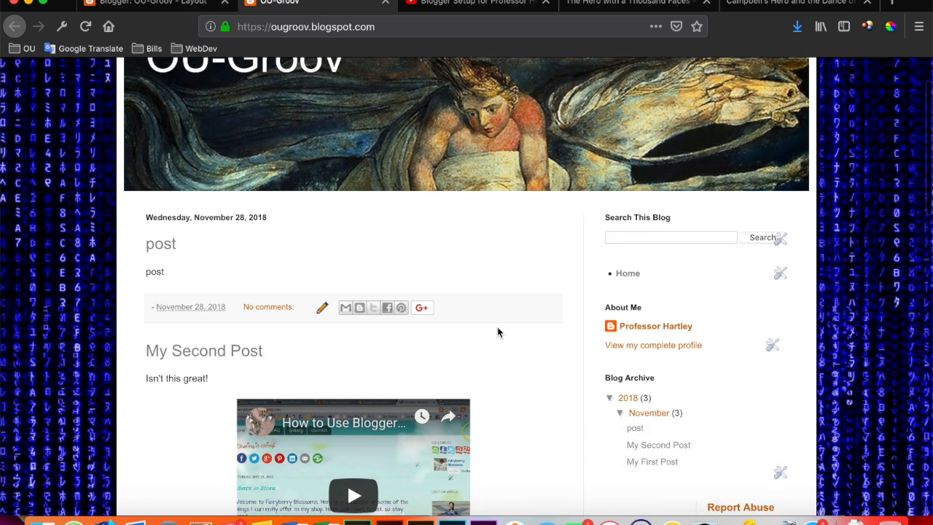
scroll(498, 332, "down", 6)
scroll(498, 333, "up", 10)
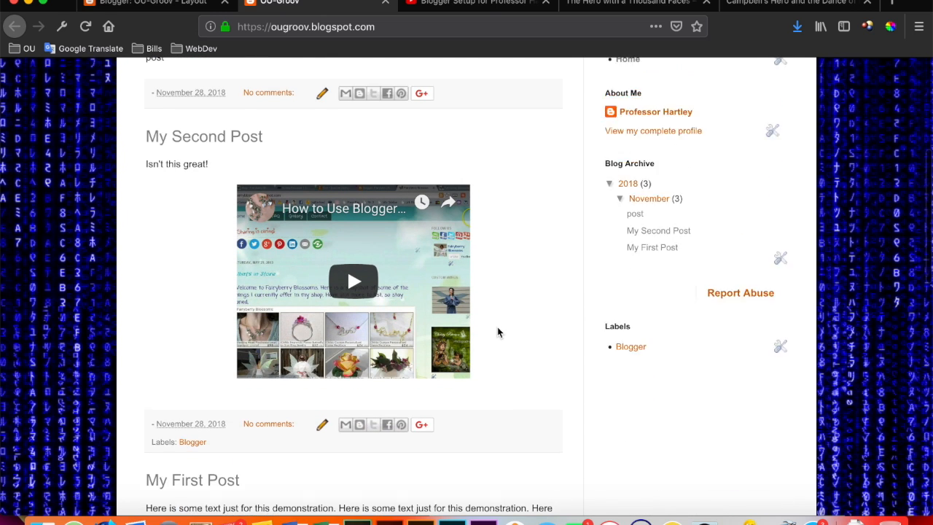
scroll(498, 332, "up", 1)
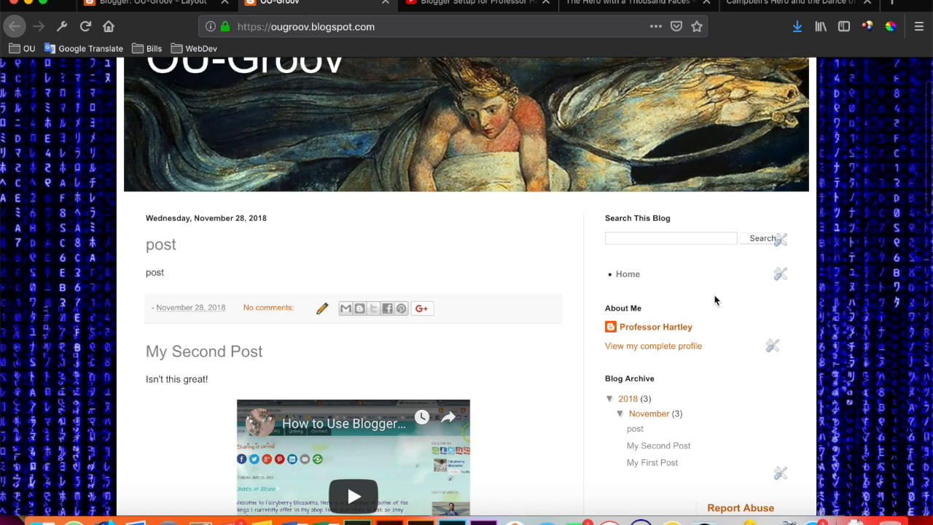
Add Page #1 to the sidebar's page list gadget on the live blog and save it.
scroll(714, 300, "down", 2)
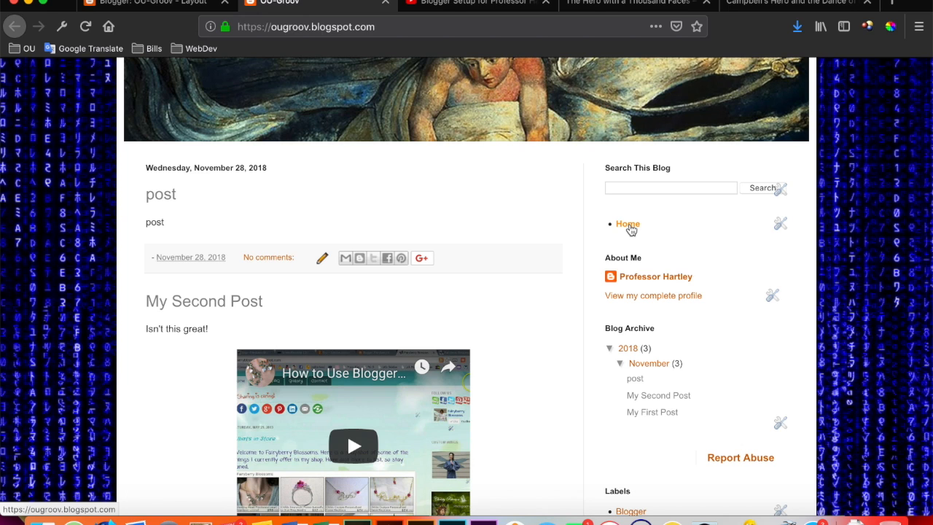
left_click(780, 225)
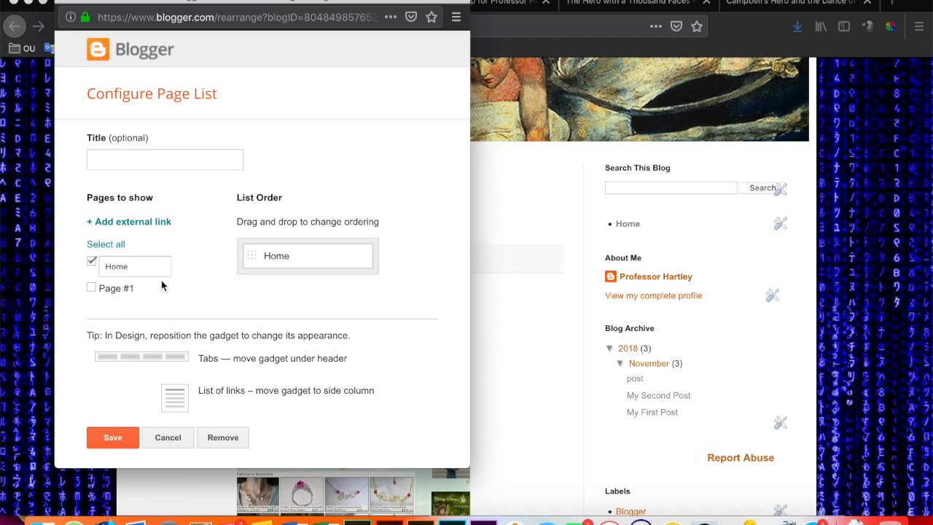
left_click(91, 288)
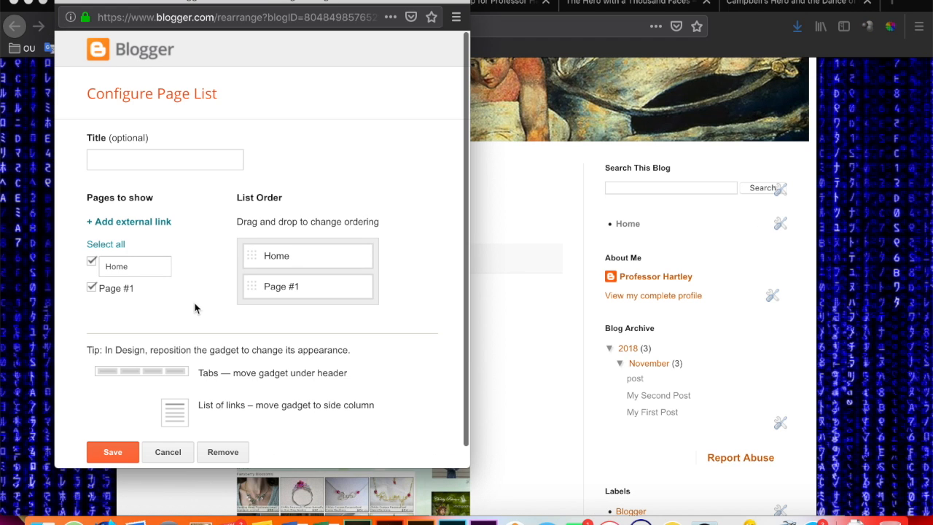
scroll(194, 309, "down", 1)
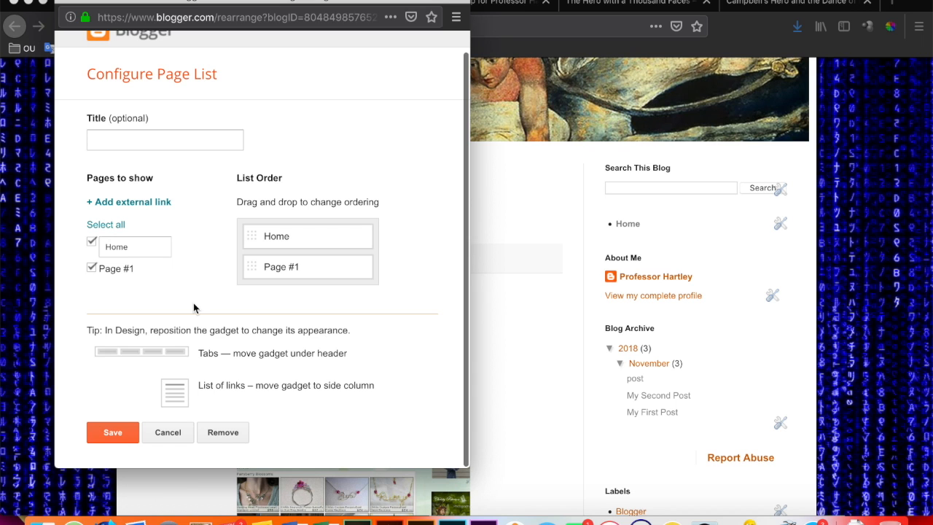
left_click(112, 432)
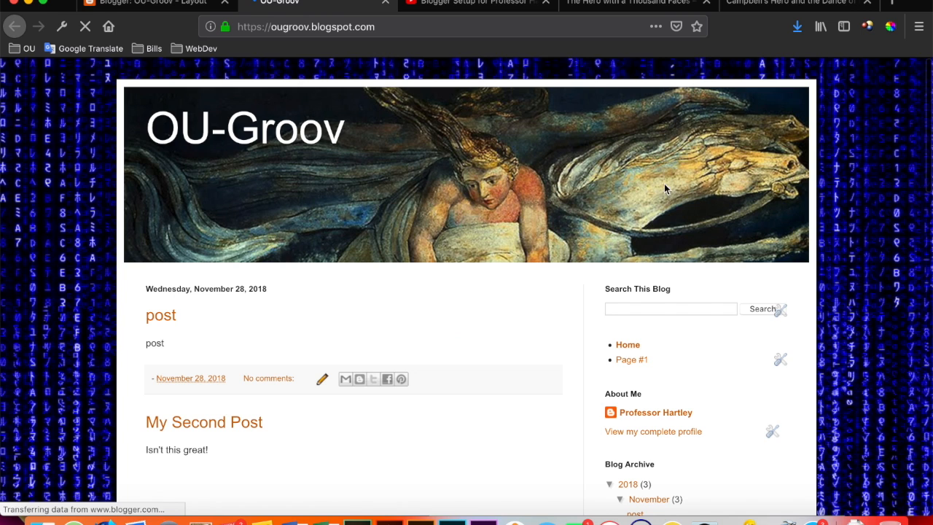
Open Page #1 from the sidebar's page list, review its content, then return to the blog's Home page.
left_click(631, 362)
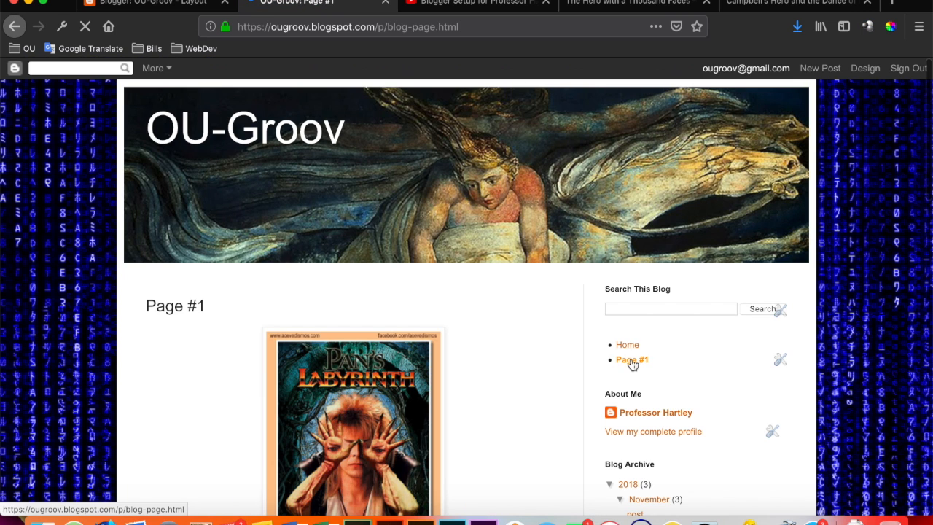
scroll(508, 386, "down", 5)
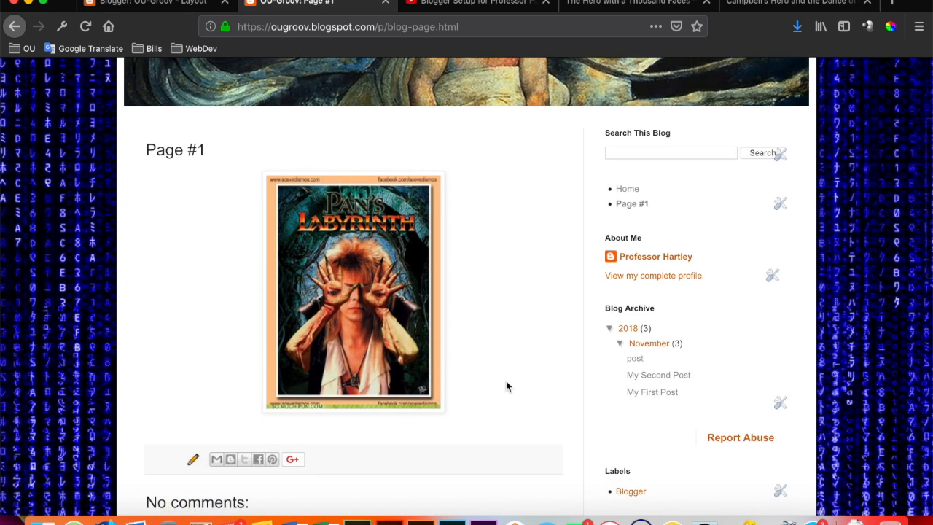
scroll(508, 386, "down", 3)
scroll(506, 381, "up", 6)
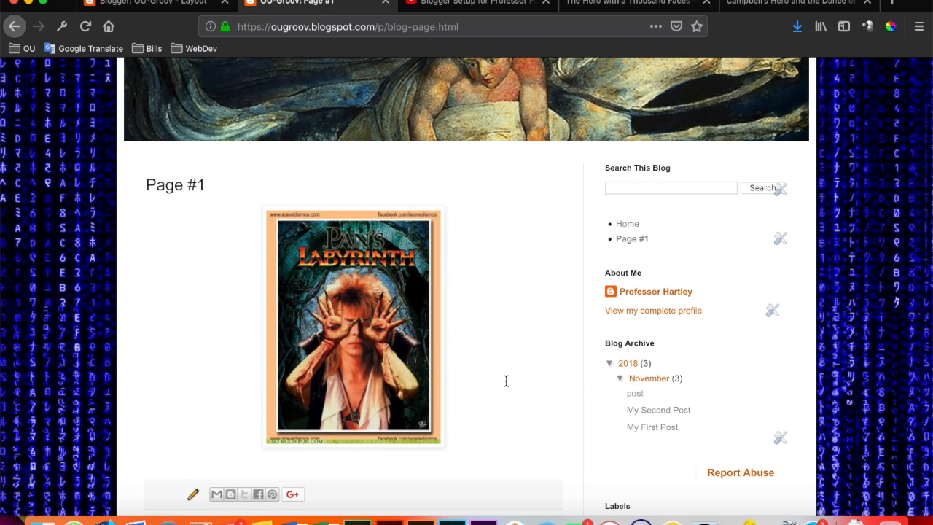
scroll(565, 364, "up", 1)
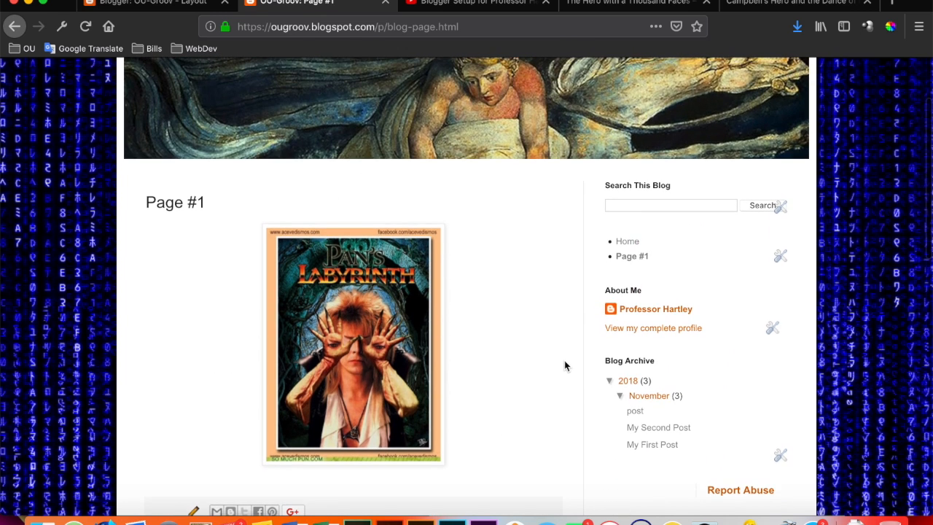
scroll(565, 364, "up", 3)
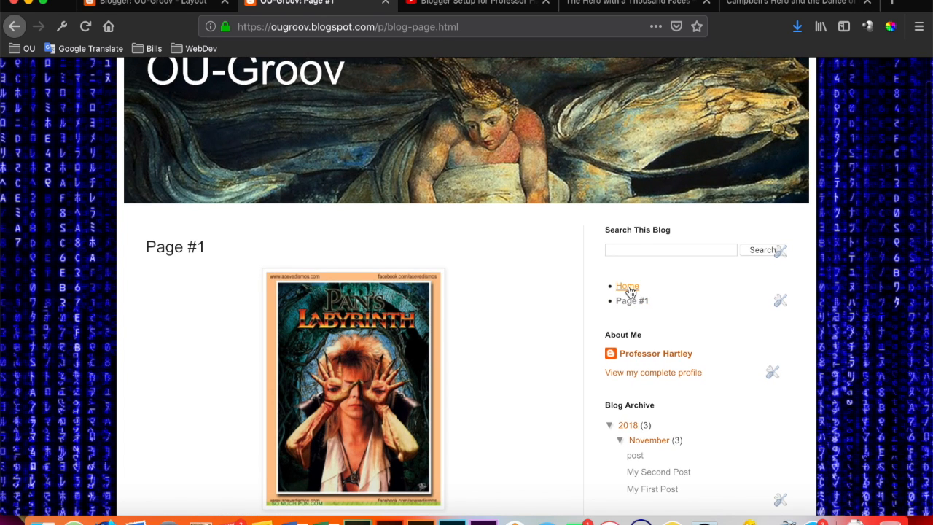
left_click(627, 287)
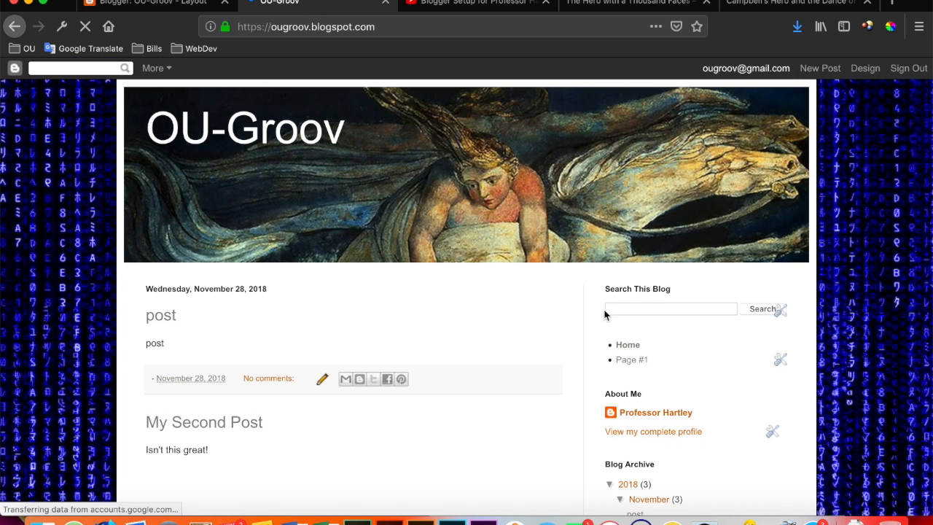
Examine the blog's home page from the header through the posts and sidebar gadgets to the footer.
scroll(545, 345, "down", 5)
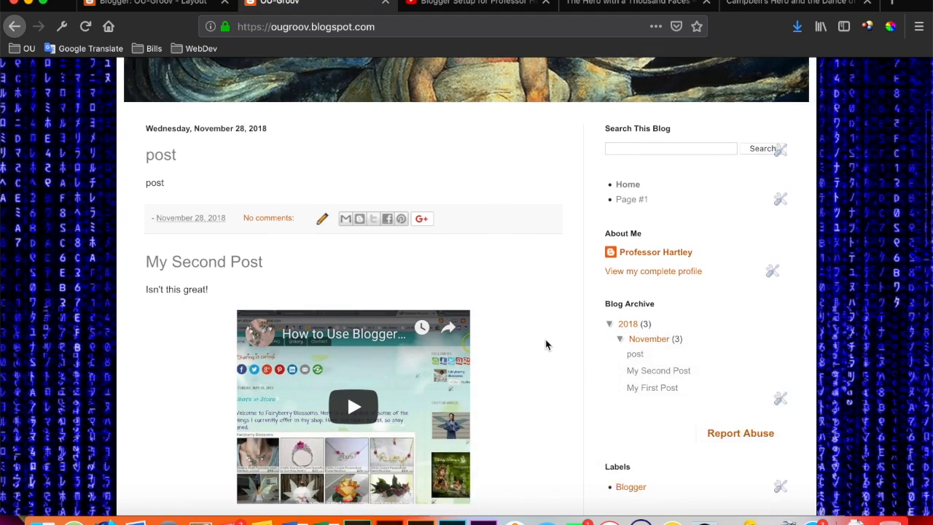
scroll(547, 343, "down", 10)
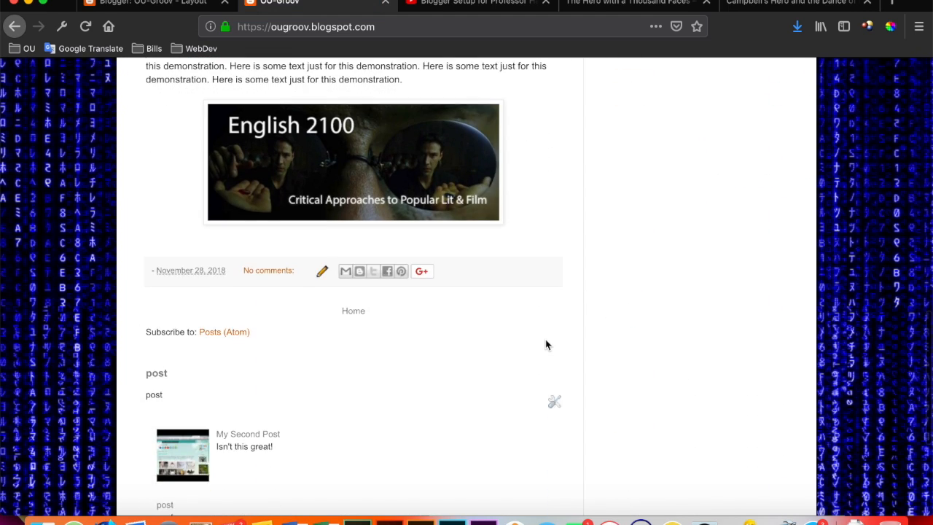
scroll(546, 344, "down", 3)
scroll(547, 345, "up", 15)
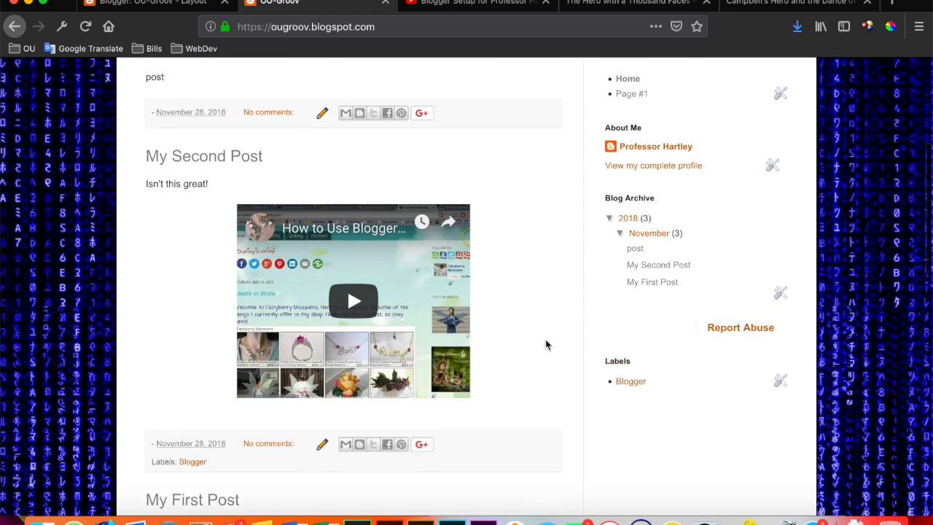
scroll(545, 344, "up", 2)
scroll(545, 344, "down", 5)
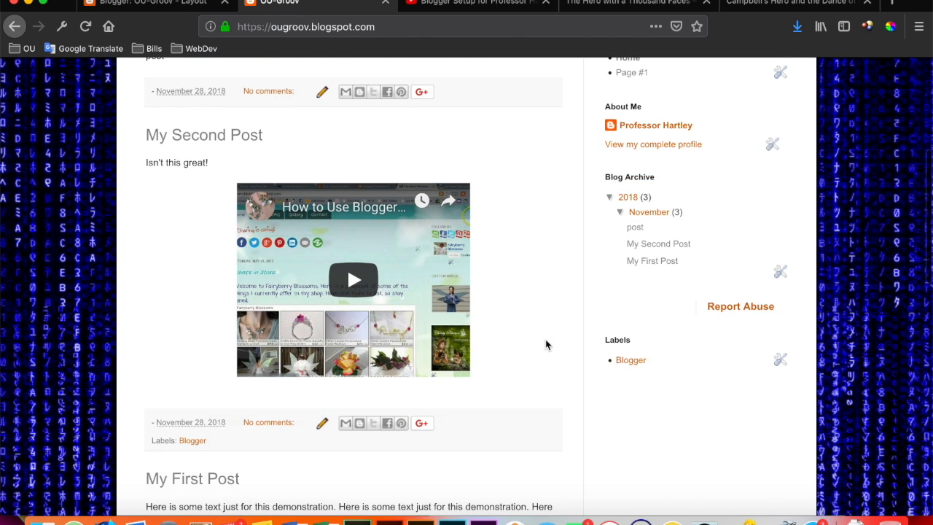
scroll(545, 344, "up", 2)
scroll(545, 344, "up", 2)
scroll(545, 344, "down", 1)
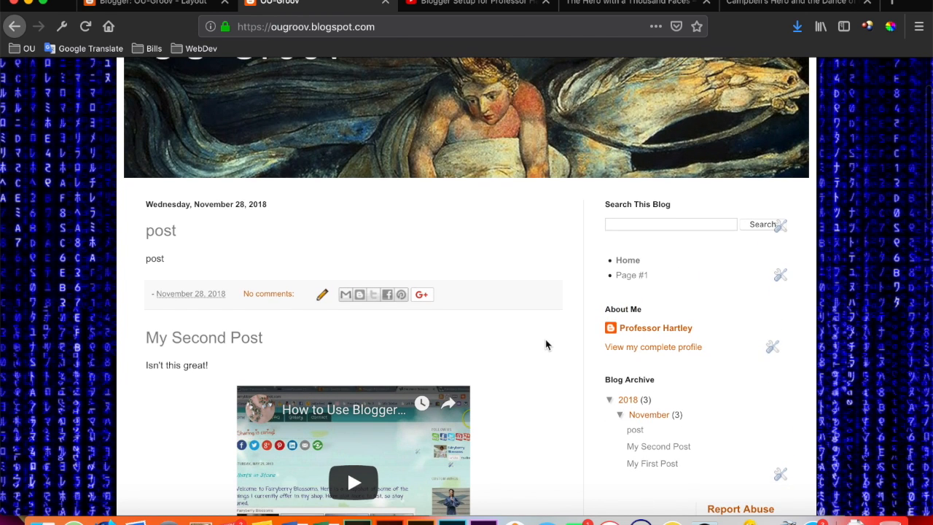
scroll(545, 344, "down", 2)
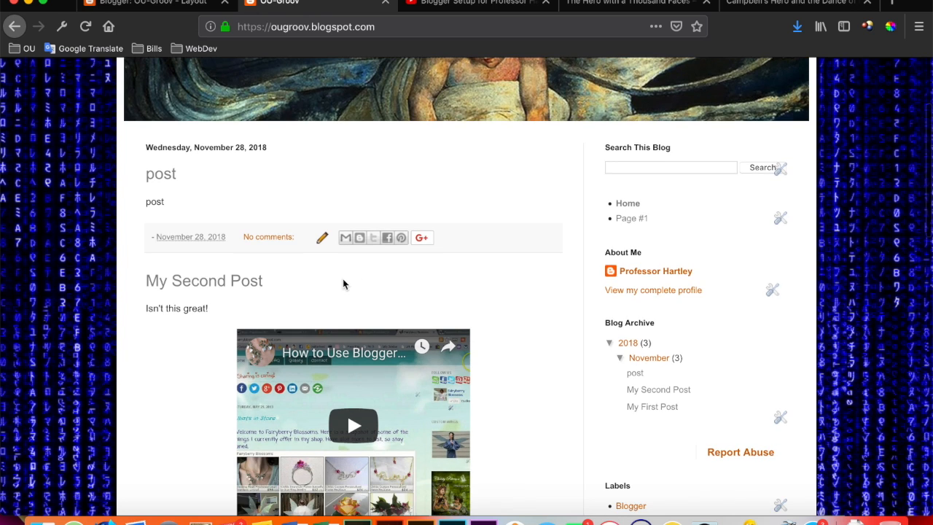
Open My First Post from the blog's home page and review its content.
scroll(326, 290, "down", 10)
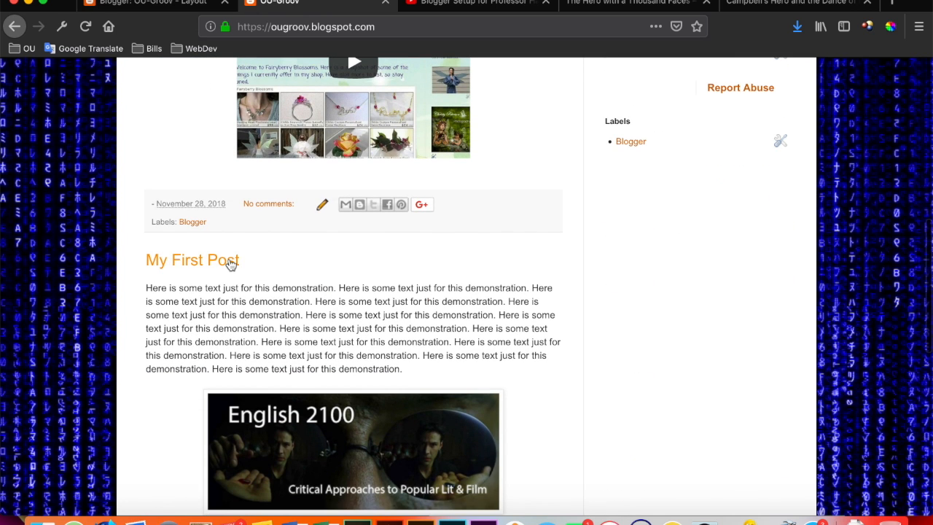
left_click(228, 263)
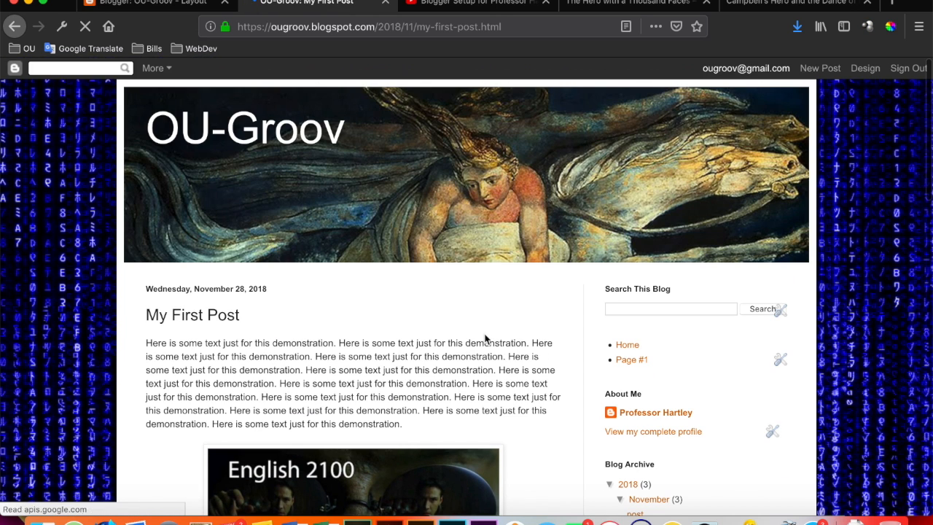
scroll(486, 338, "down", 5)
scroll(486, 338, "up", 5)
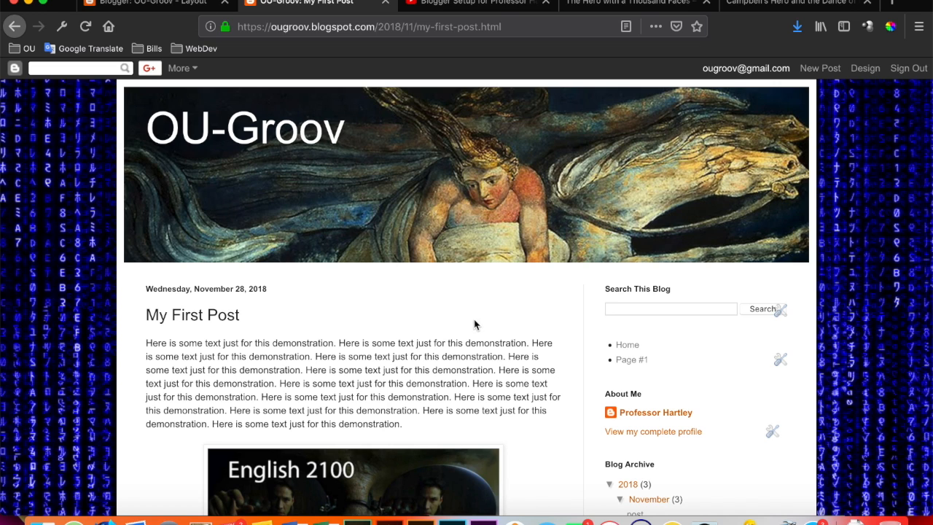
Return to the blog's Layout page and remove the upper of the two AdSense gadgets from the sidebar-right-1 section.
left_click(161, 4)
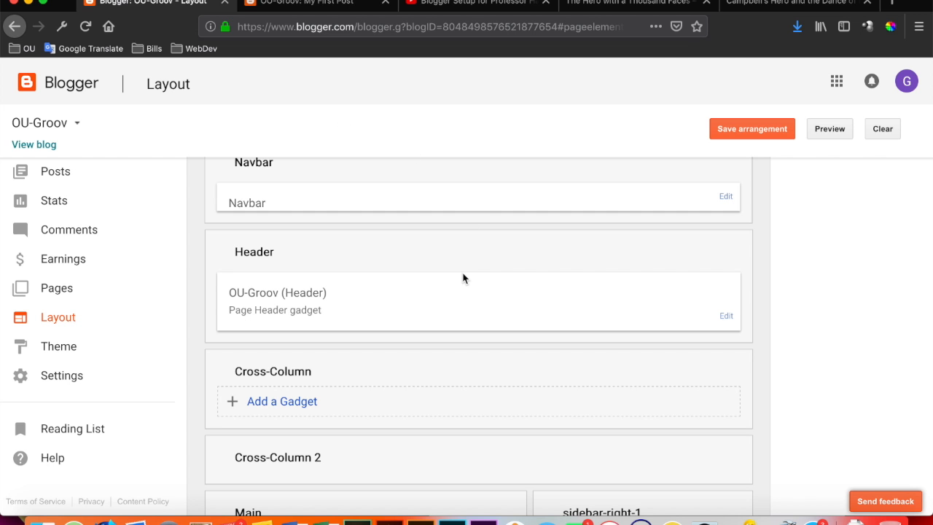
scroll(463, 277, "down", 3)
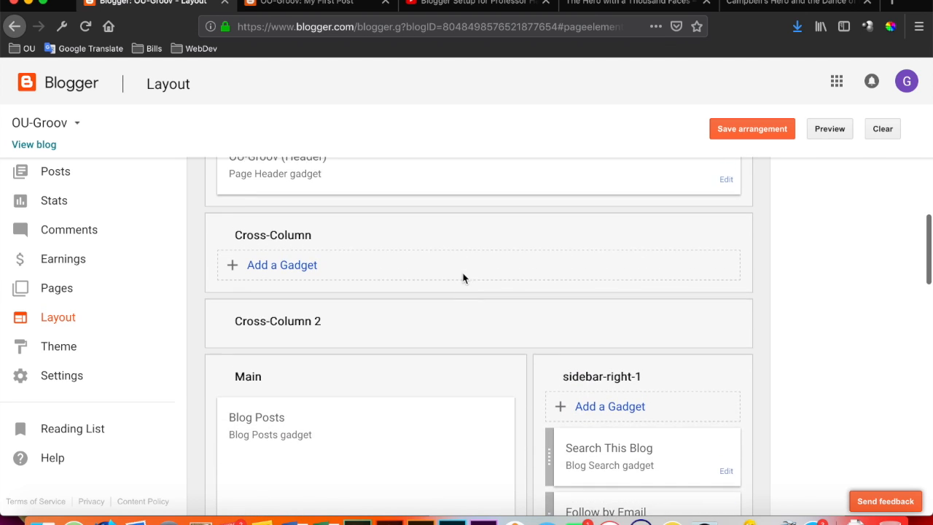
scroll(462, 277, "up", 3)
scroll(463, 277, "down", 2)
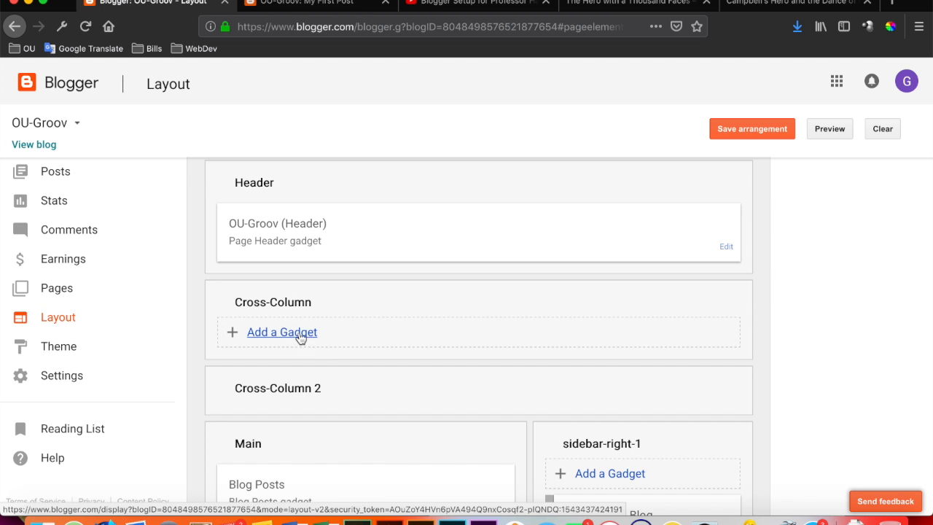
scroll(505, 344, "down", 4)
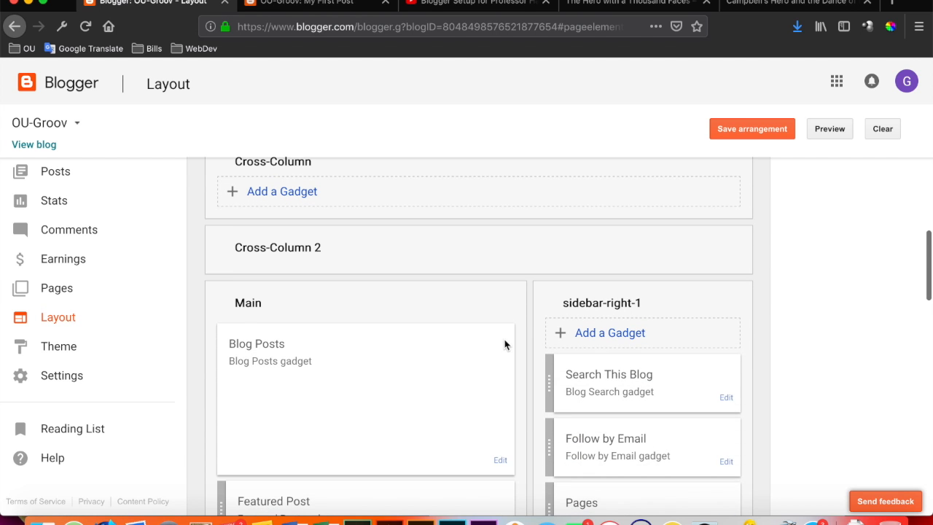
scroll(597, 427, "down", 6)
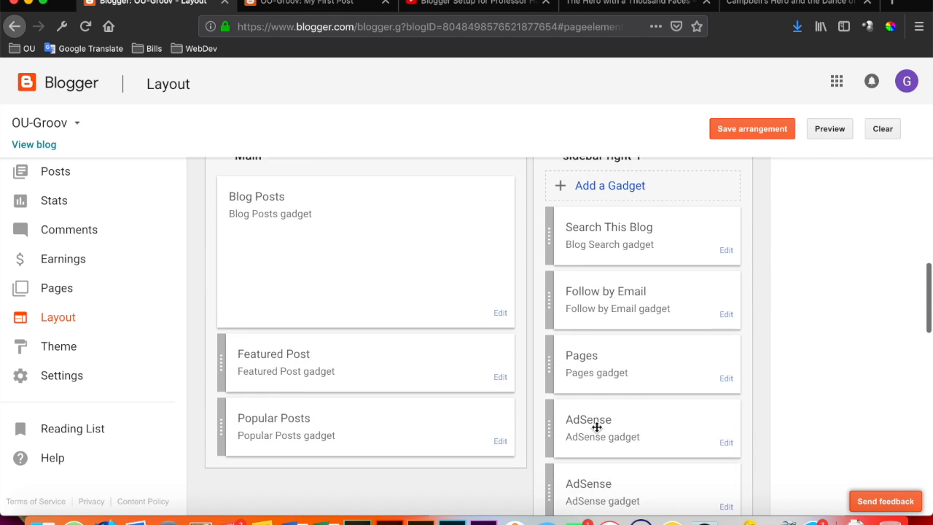
scroll(596, 427, "down", 3)
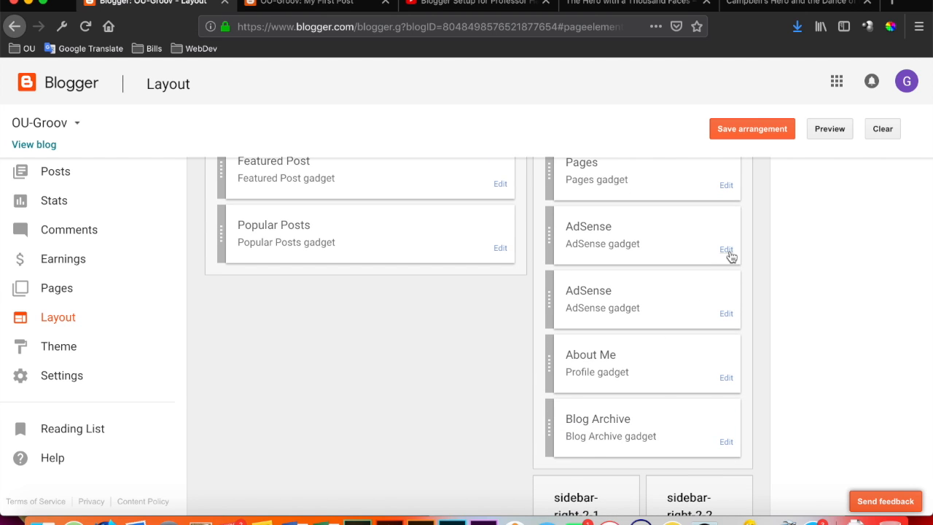
left_click(726, 250)
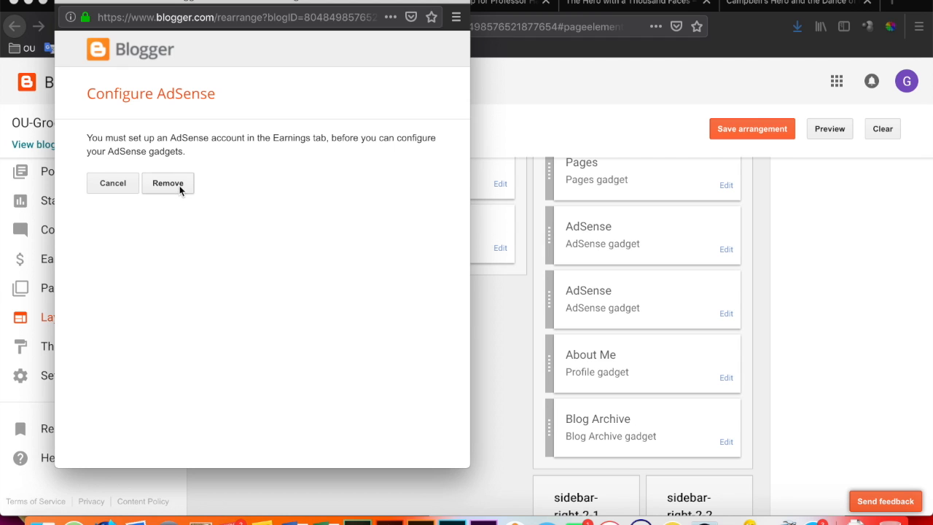
left_click(182, 188)
left_click(341, 228)
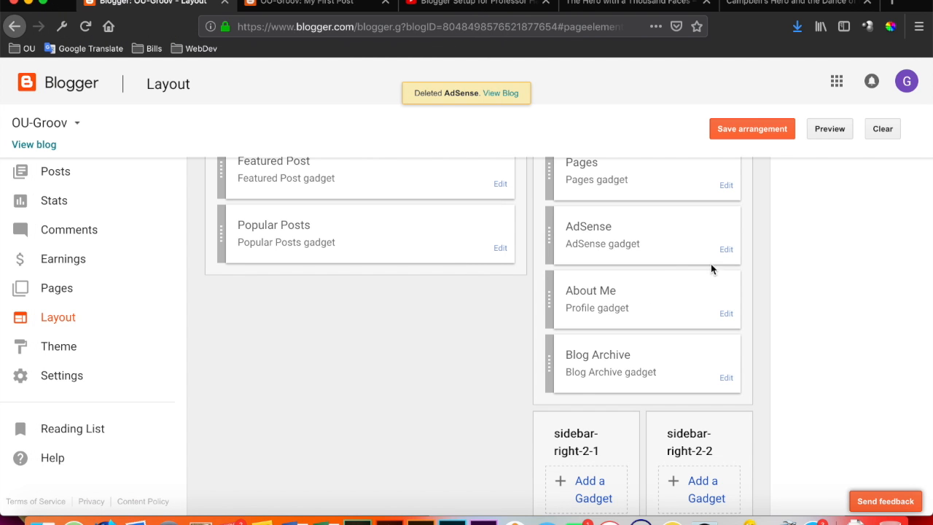
Remove the remaining AdSense gadget from the sidebar-right-1 section.
left_click(727, 251)
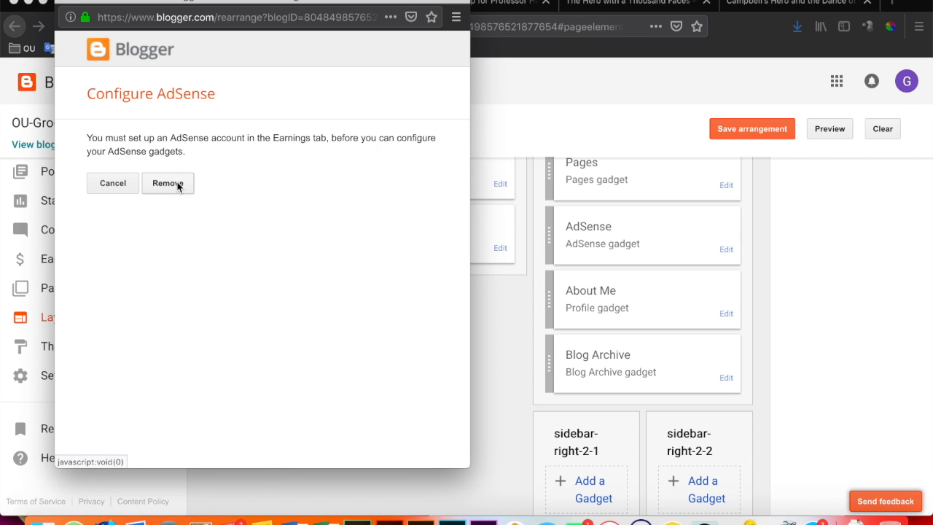
left_click(178, 185)
left_click(344, 228)
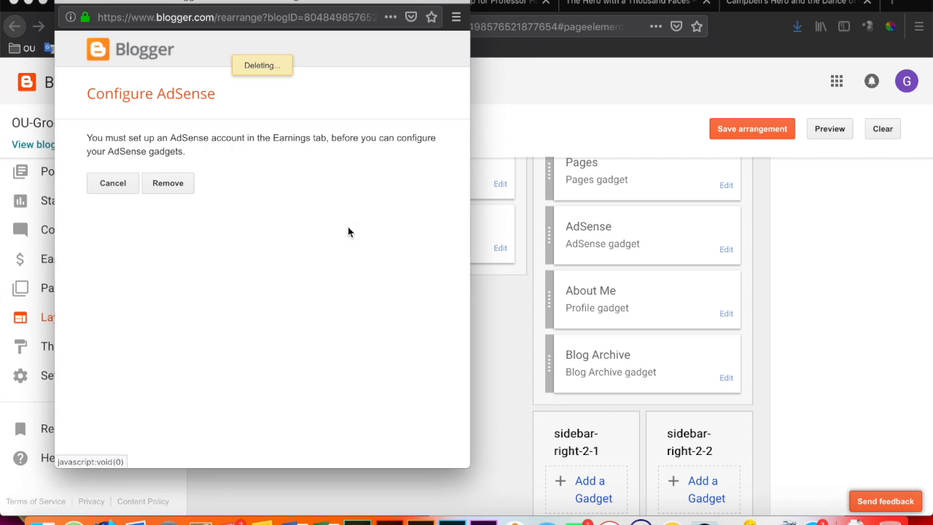
scroll(654, 271, "up", 5)
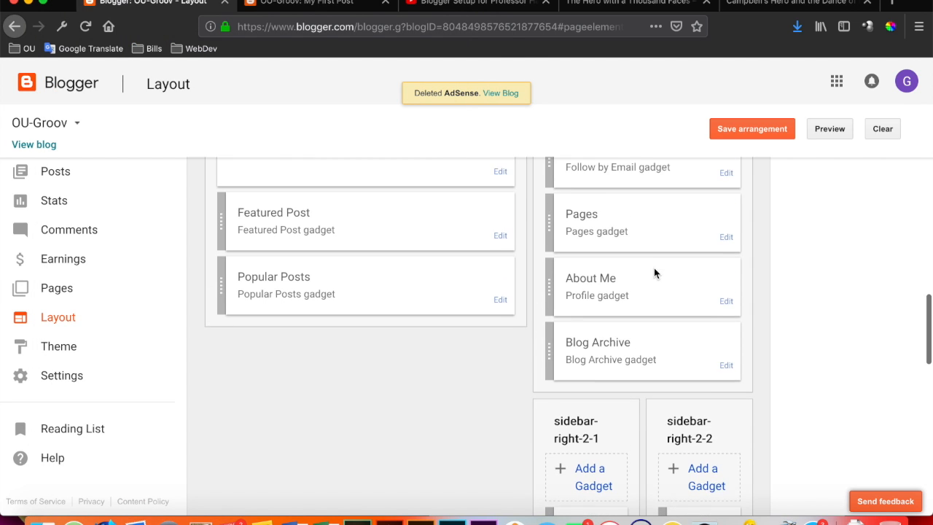
scroll(654, 267, "down", 1)
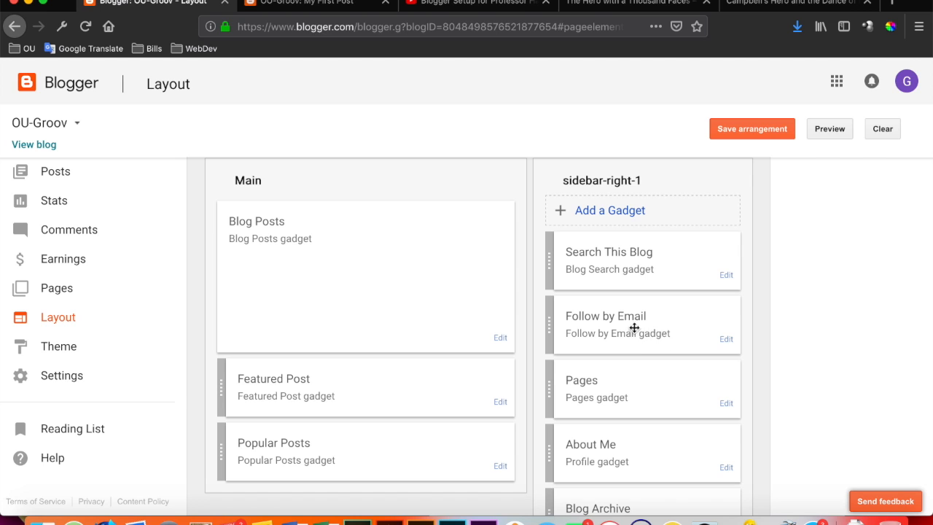
scroll(653, 335, "down", 1)
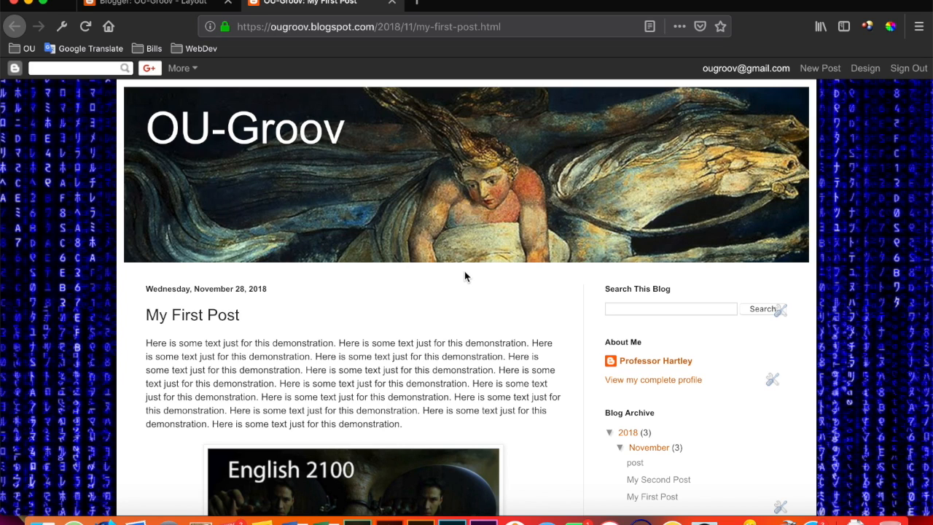
Start adding a Pages gadget to the layout's Cross-Column section beneath the header.
left_click(197, 3)
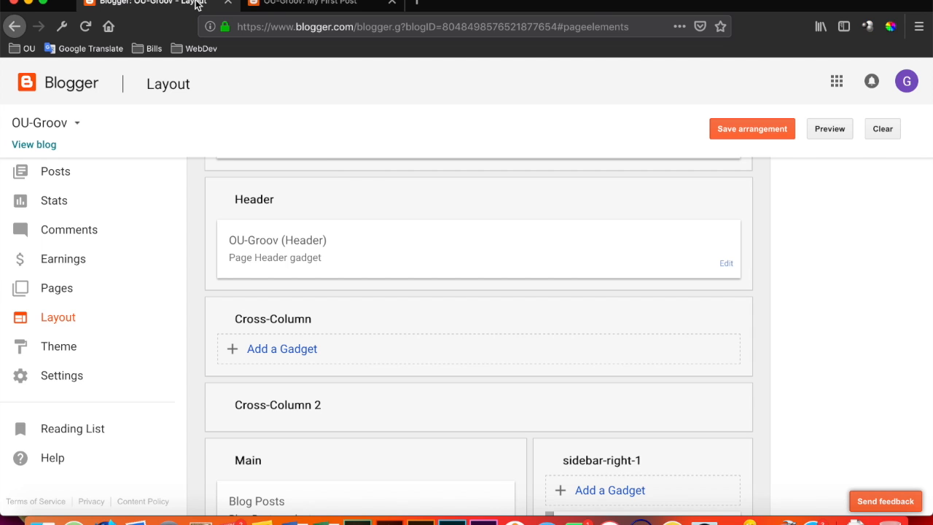
left_click(290, 349)
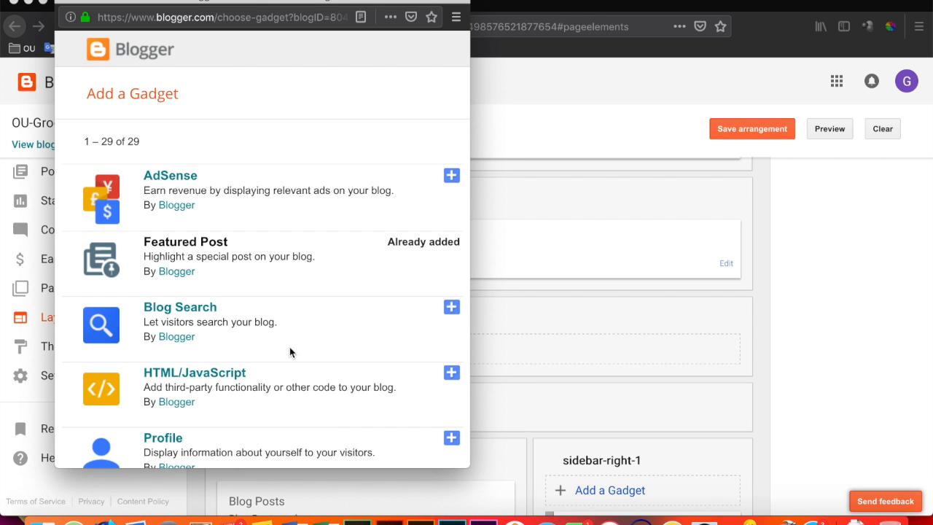
scroll(289, 352, "down", 5)
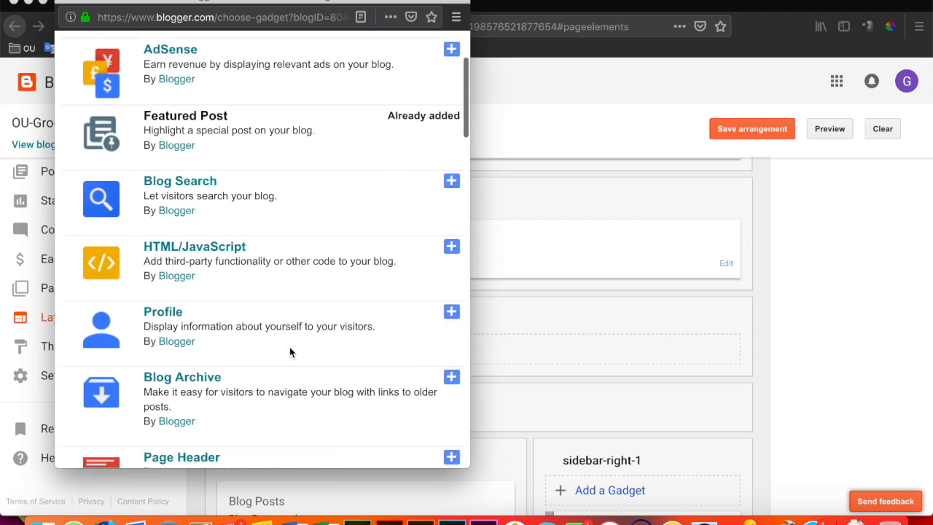
scroll(289, 352, "down", 2)
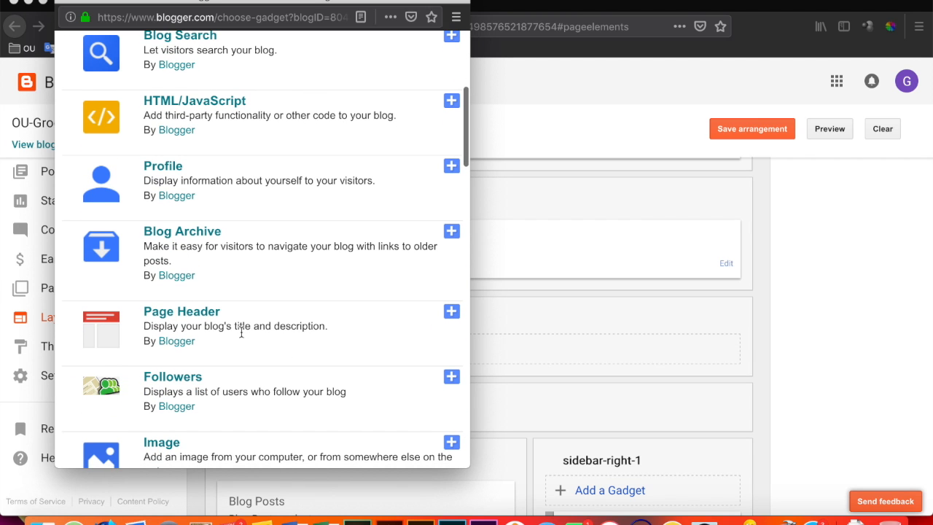
scroll(239, 326, "down", 7)
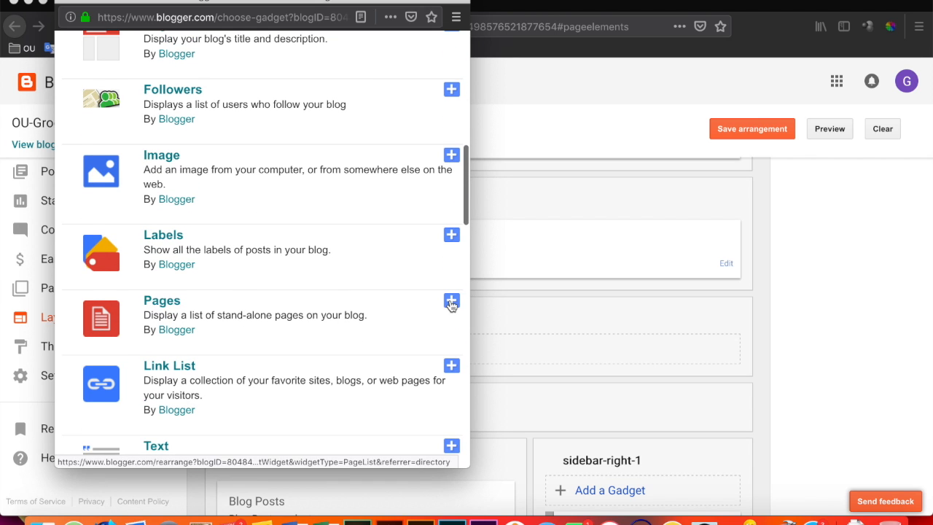
left_click(451, 301)
Include Page #1 alongside Home in the new page list, then save the gadget and the layout arrangement.
scroll(383, 310, "down", 1)
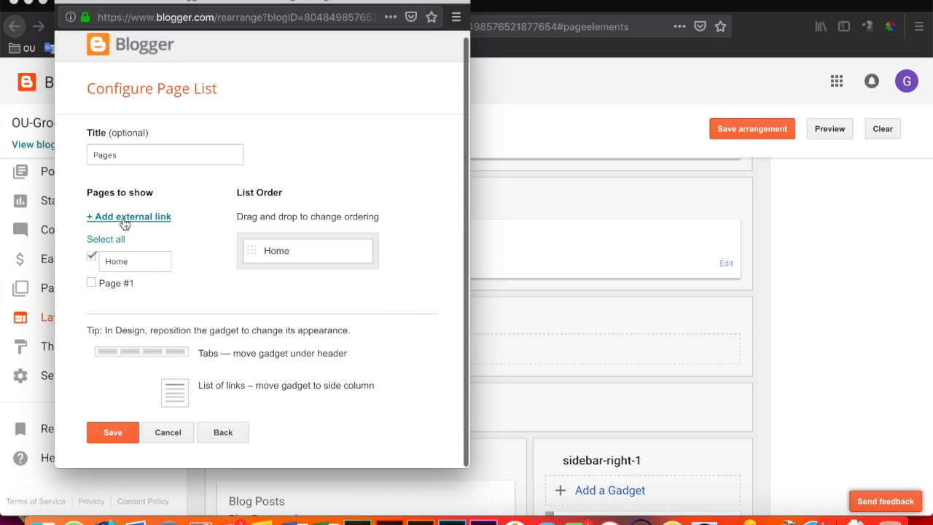
left_click(91, 285)
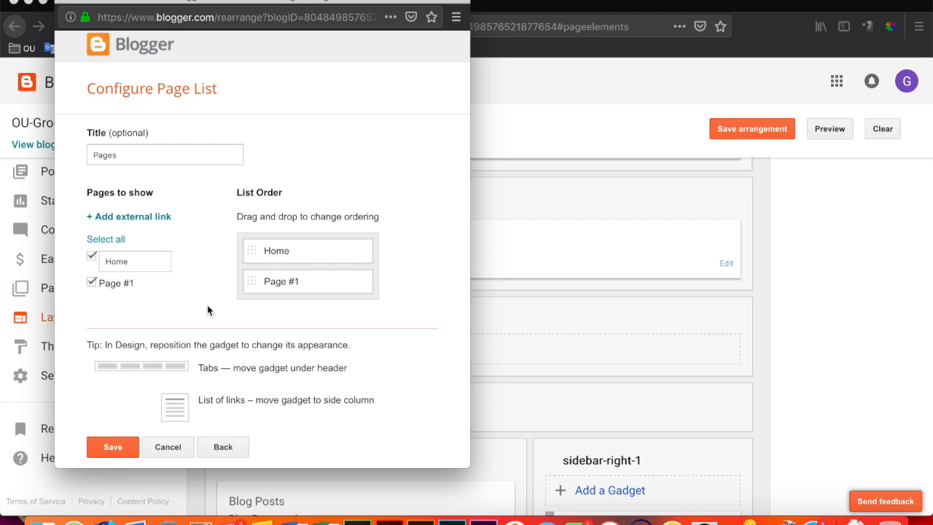
left_click(113, 447)
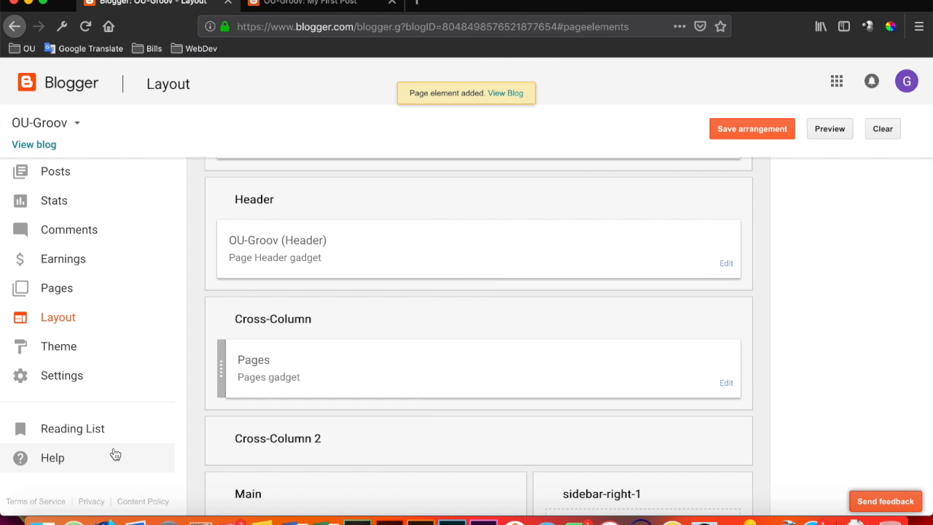
left_click(739, 129)
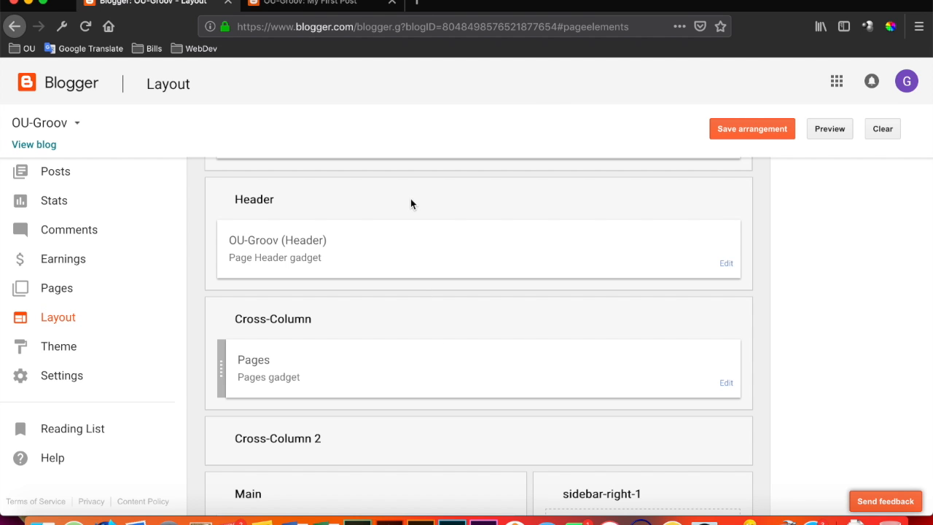
Reload My First Post on the live blog and examine the page tabs beneath the header image, the post and the sidebar.
left_click(335, 6)
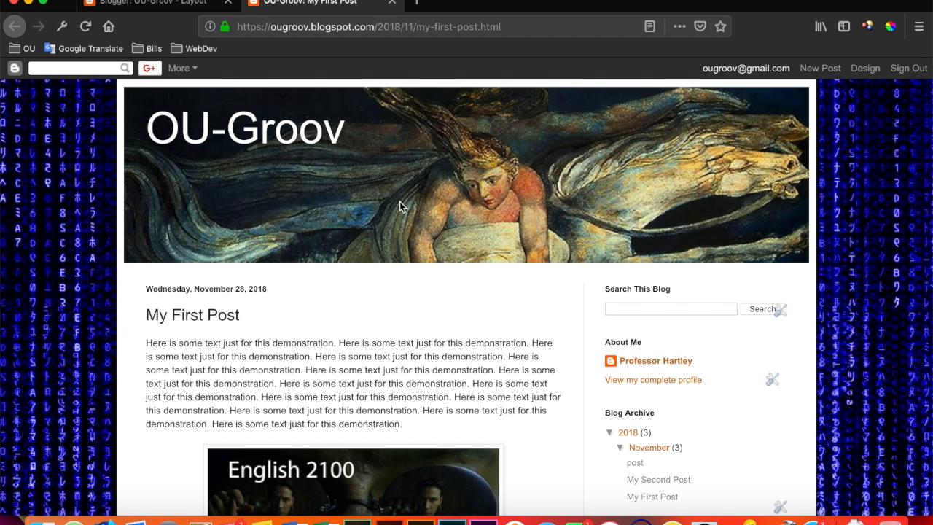
key("super+r")
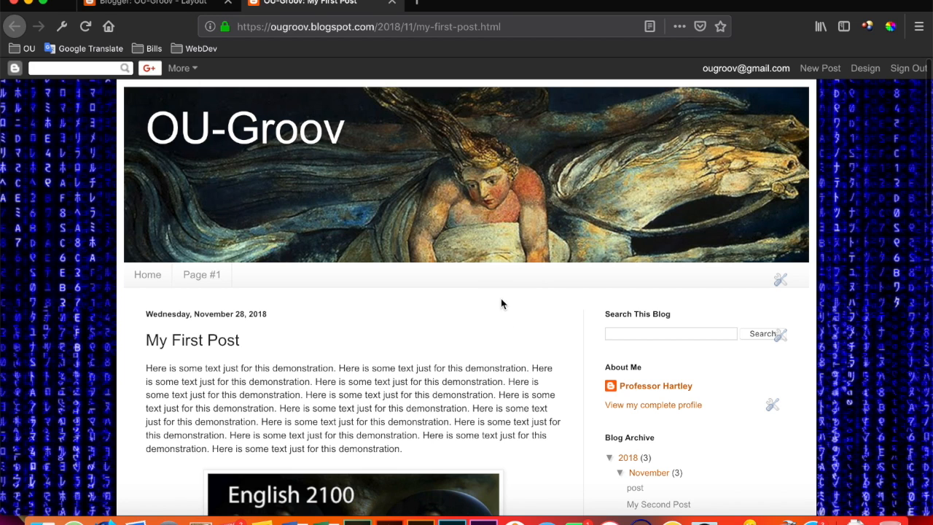
scroll(483, 341, "down", 5)
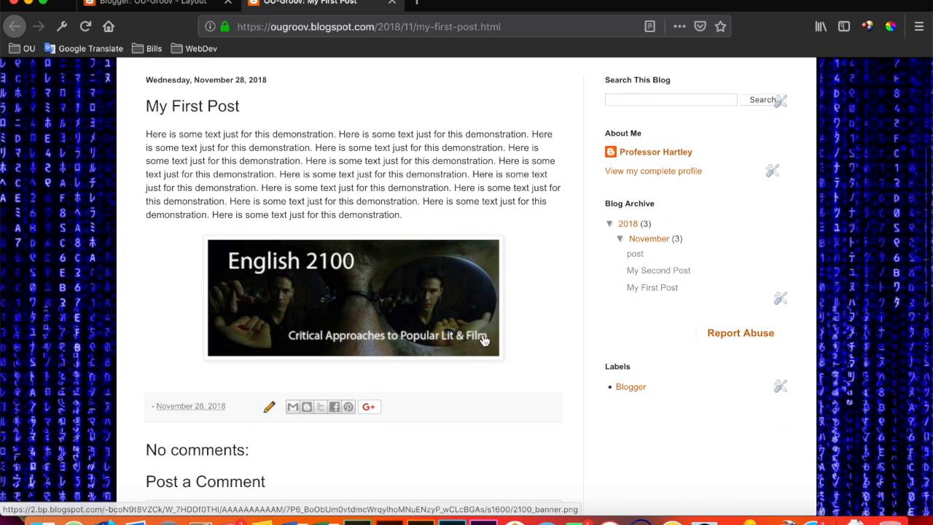
scroll(485, 340, "down", 6)
scroll(483, 340, "up", 11)
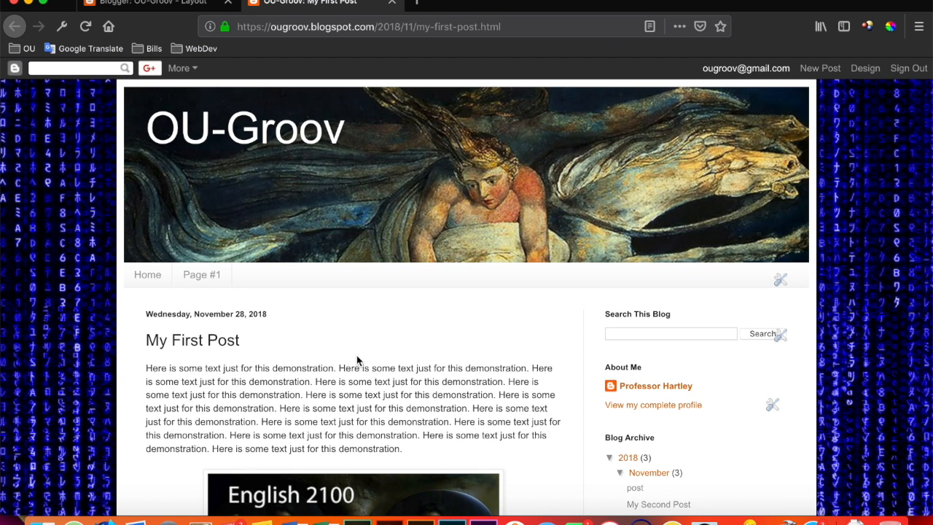
scroll(358, 359, "down", 1)
scroll(356, 359, "down", 6)
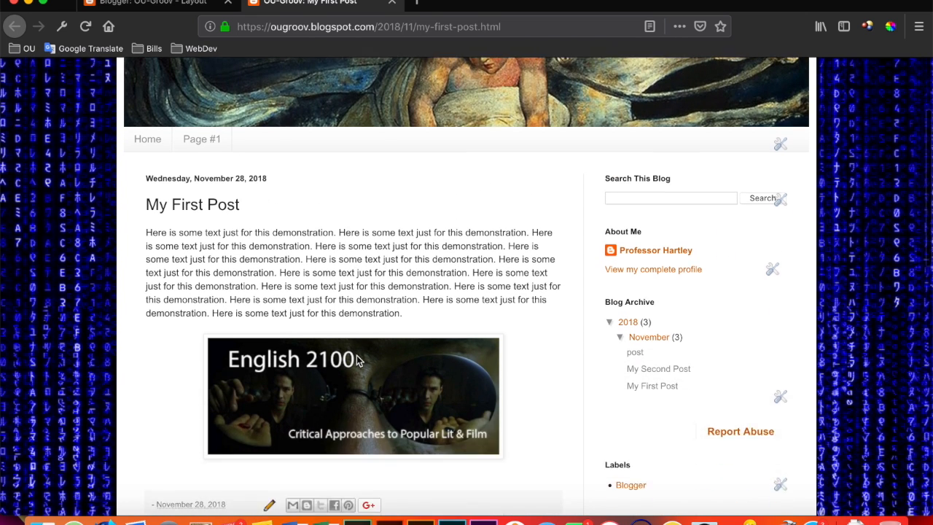
scroll(356, 359, "up", 7)
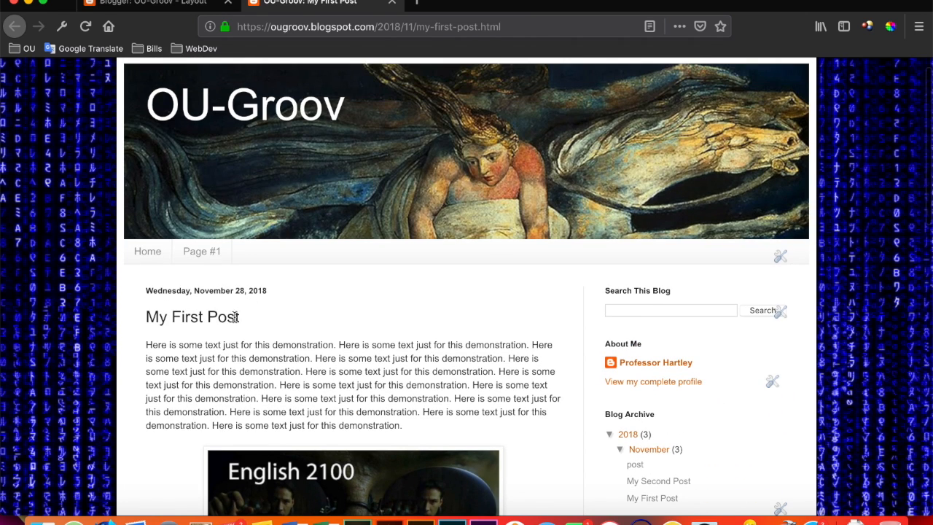
Open the Home page from the page tabs under the header and review its posts down to the popular posts.
left_click(147, 250)
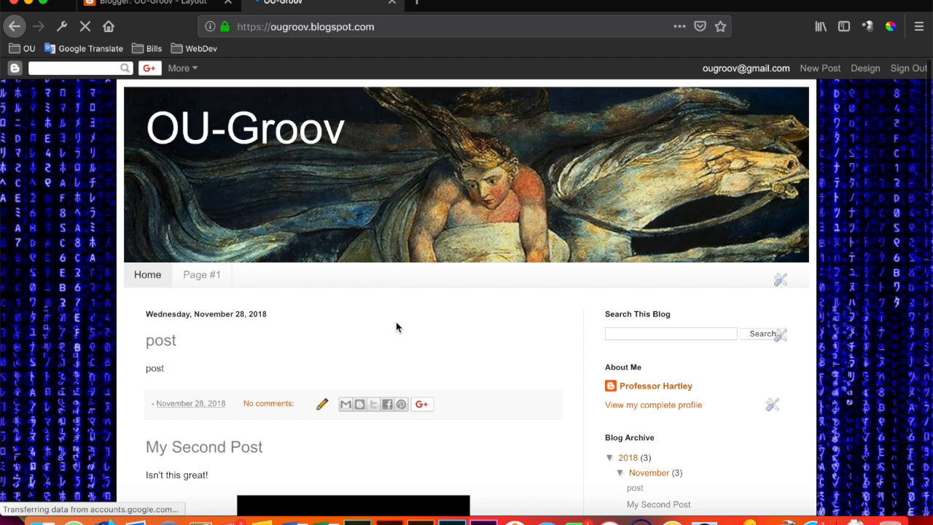
scroll(396, 323, "down", 5)
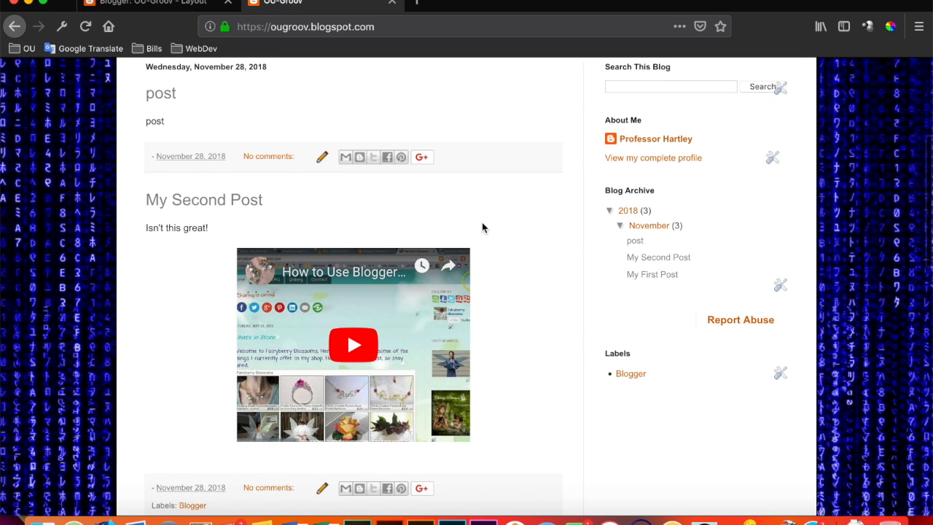
scroll(522, 222, "down", 6)
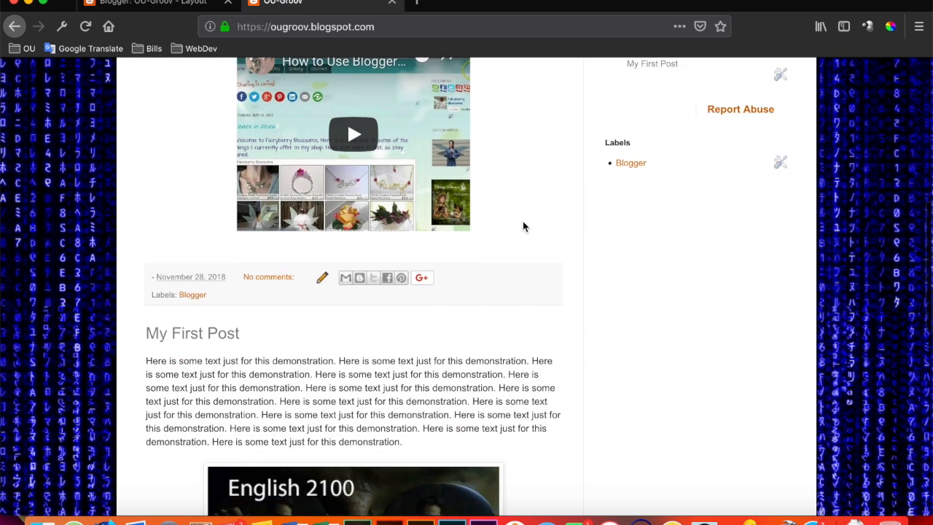
scroll(523, 222, "down", 7)
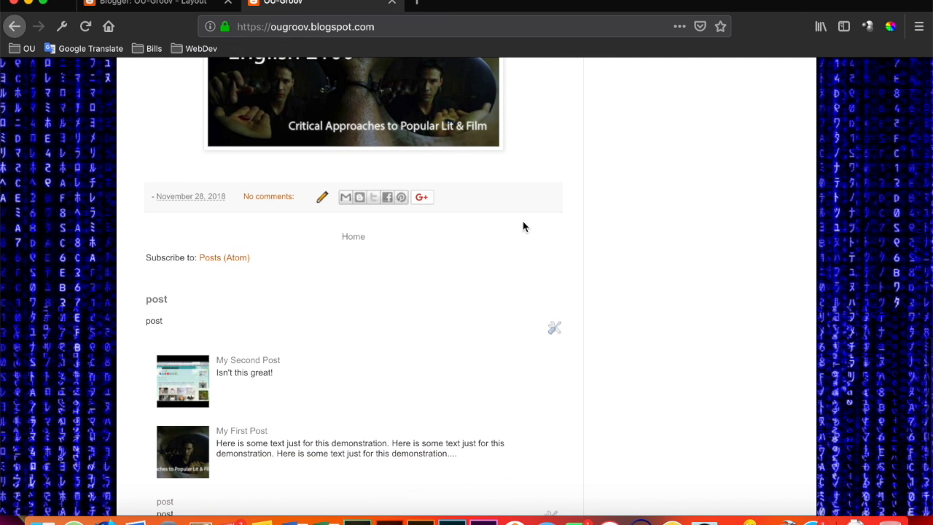
Review the blog's Home page from the popular posts up to the header image, including the page tabs, posts and sidebar gadgets.
scroll(522, 226, "up", 12)
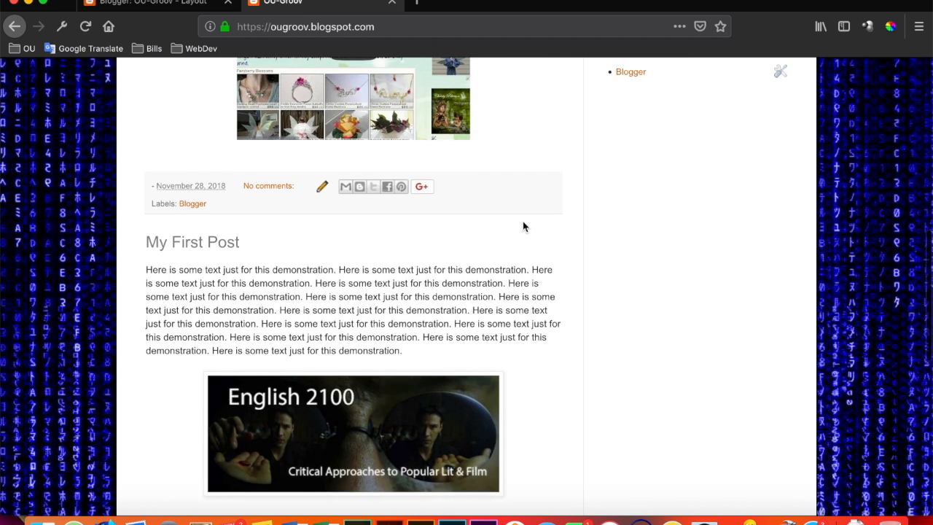
scroll(522, 226, "up", 4)
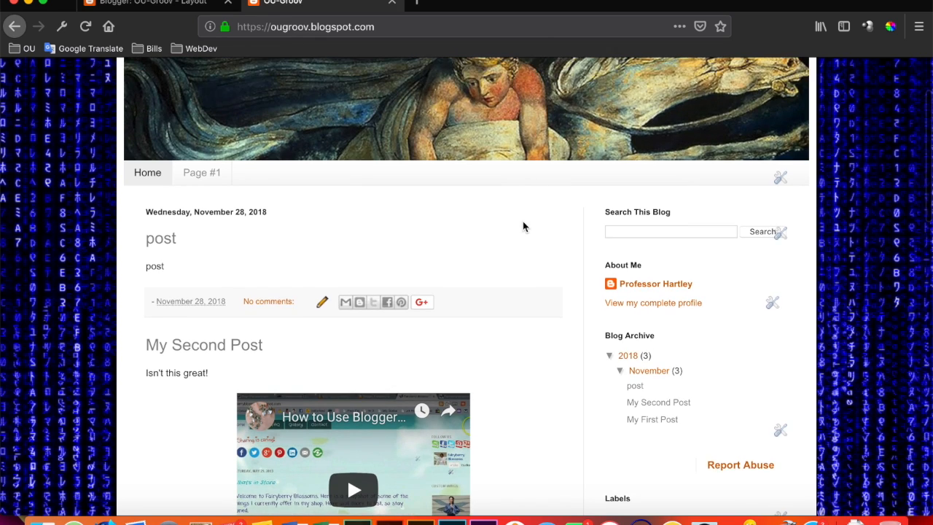
scroll(523, 227, "down", 2)
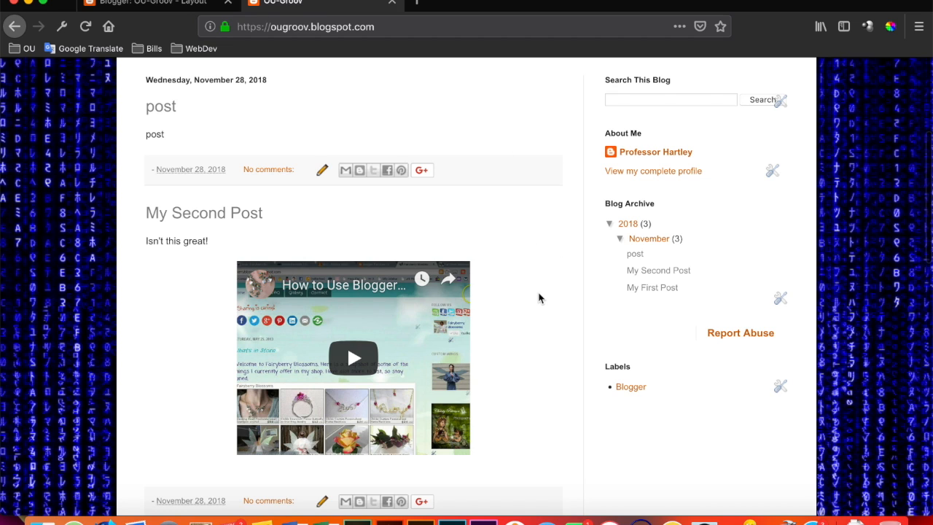
scroll(540, 297, "up", 1)
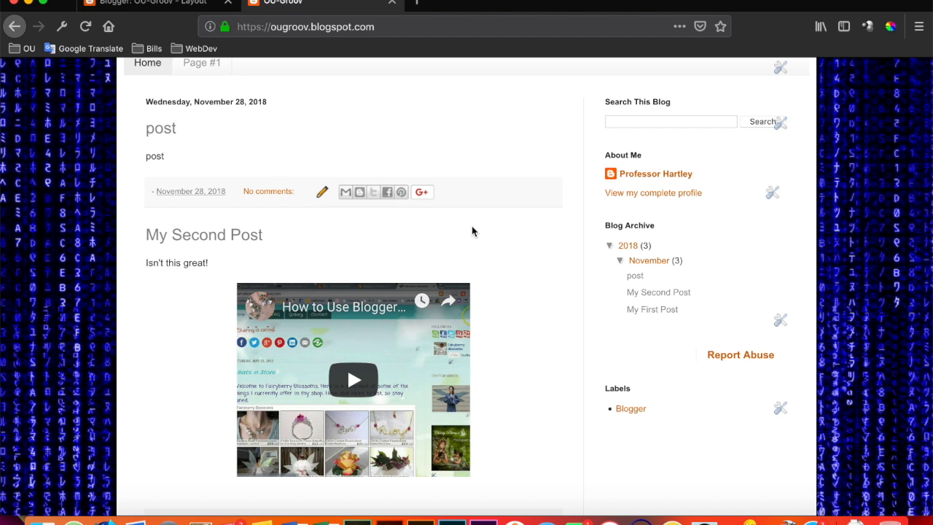
scroll(461, 251, "up", 5)
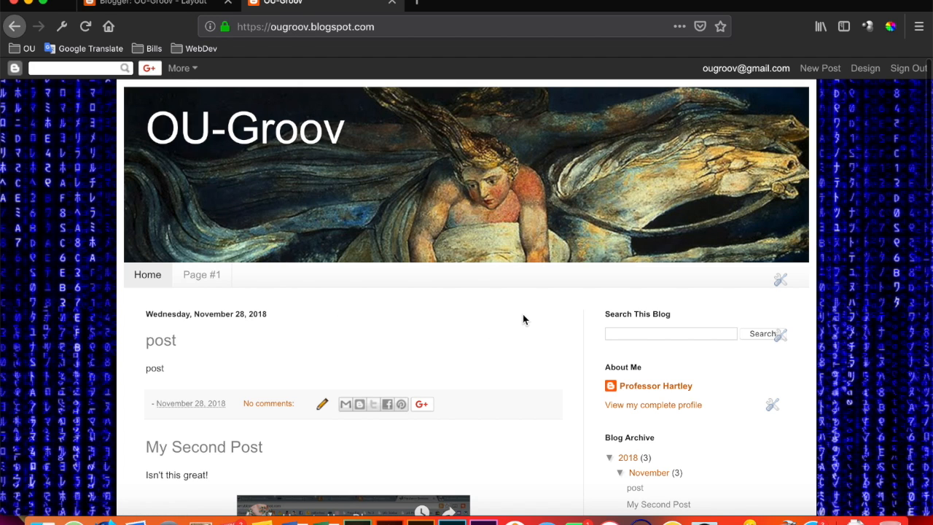
scroll(520, 323, "down", 15)
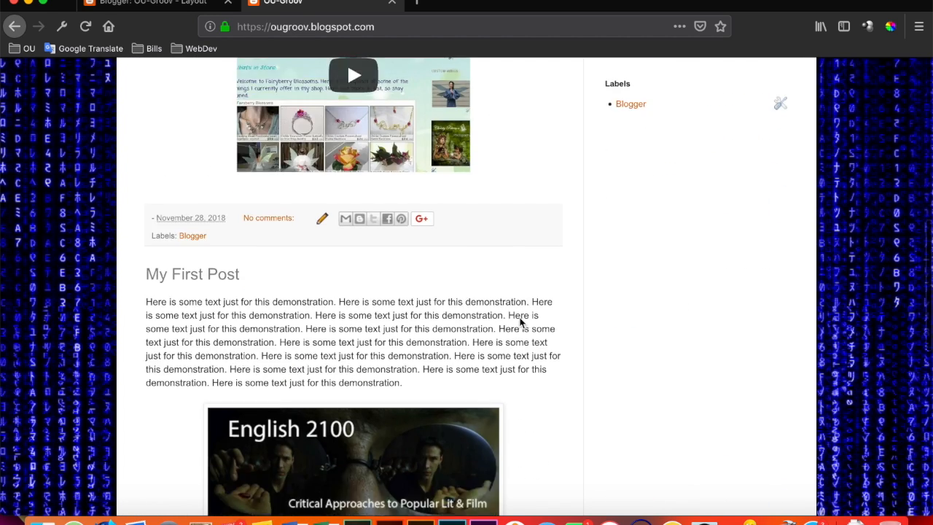
scroll(520, 322, "up", 15)
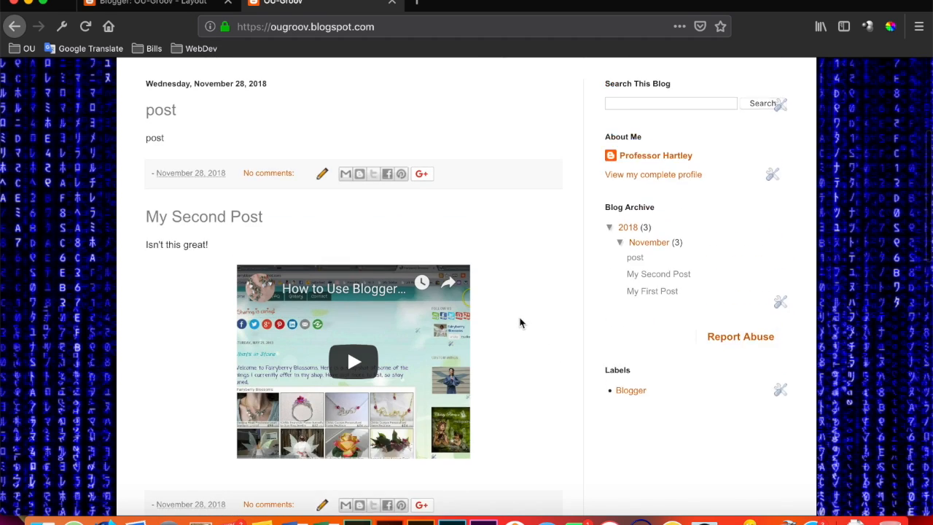
scroll(266, 360, "down", 5)
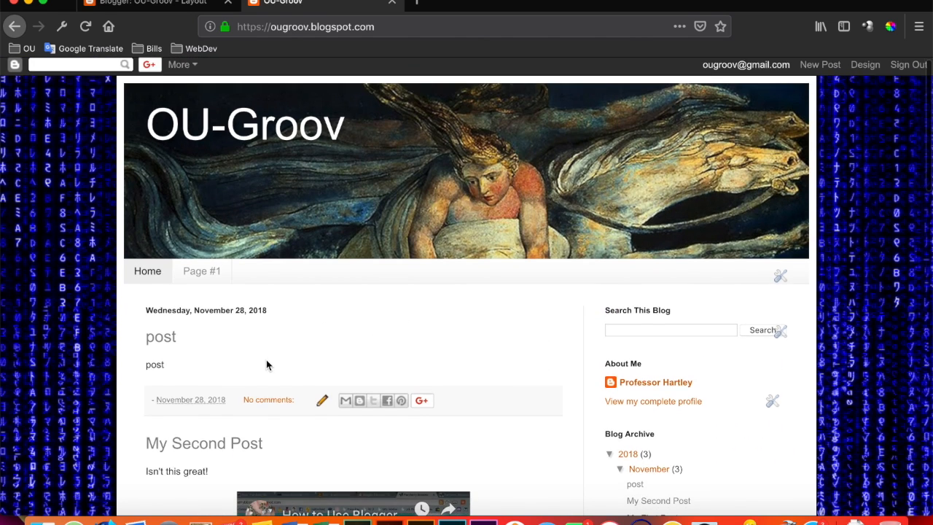
Open My First Post from the Home page and examine its header, page tabs, text, image, comment area and sidebar.
scroll(254, 384, "down", 1)
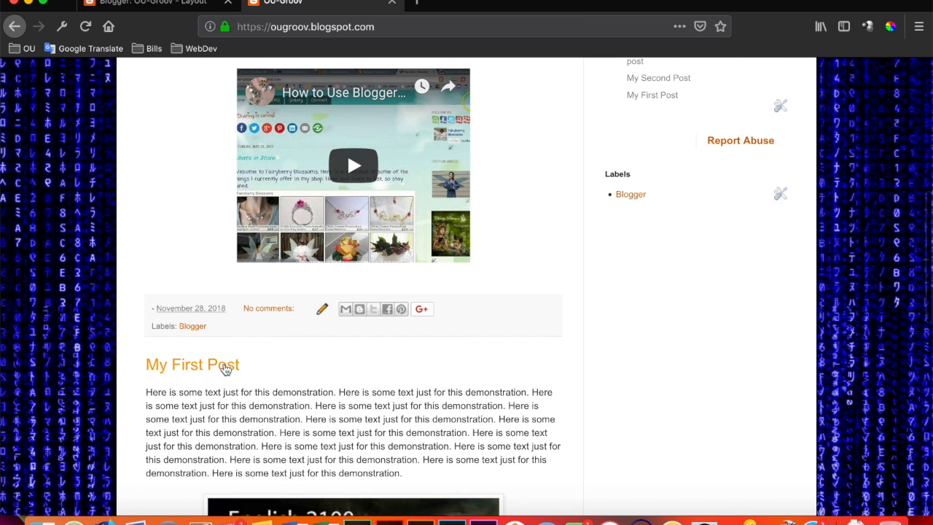
left_click(225, 368)
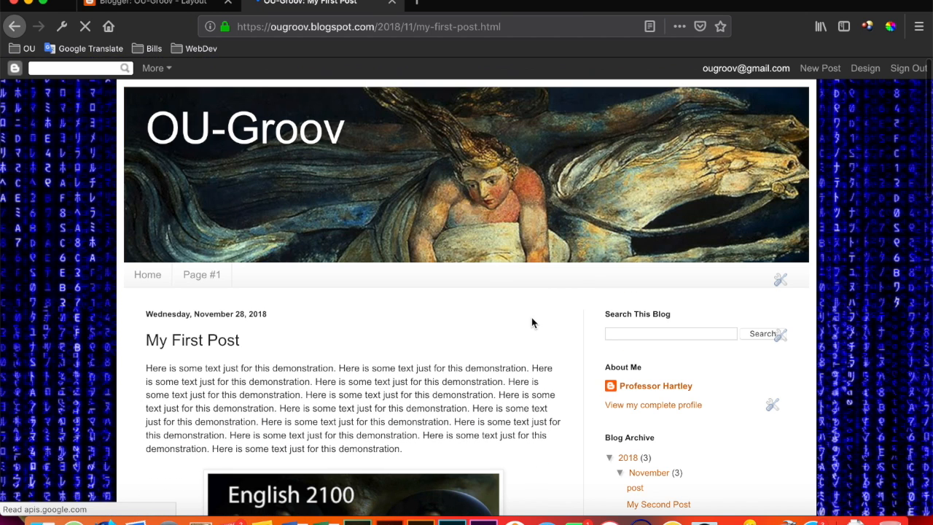
scroll(531, 323, "down", 5)
scroll(531, 323, "up", 5)
scroll(529, 318, "down", 3)
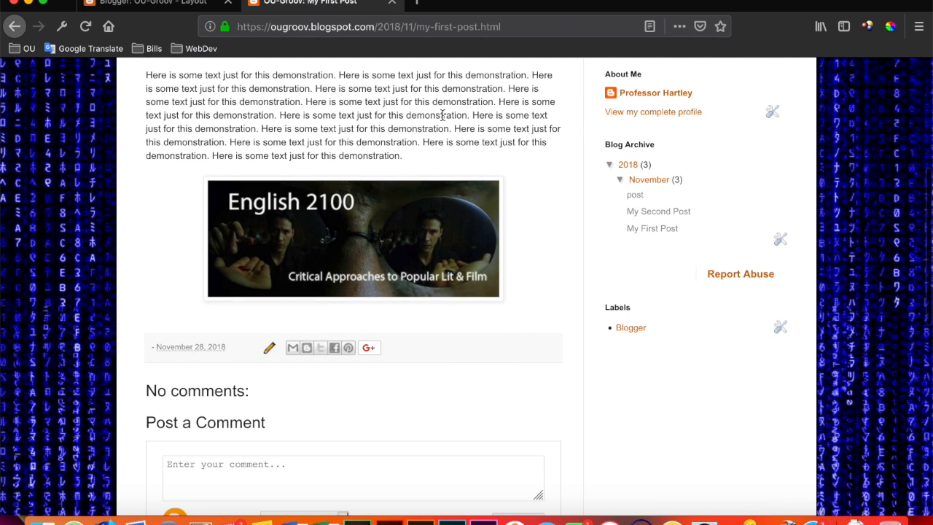
scroll(498, 153, "up", 5)
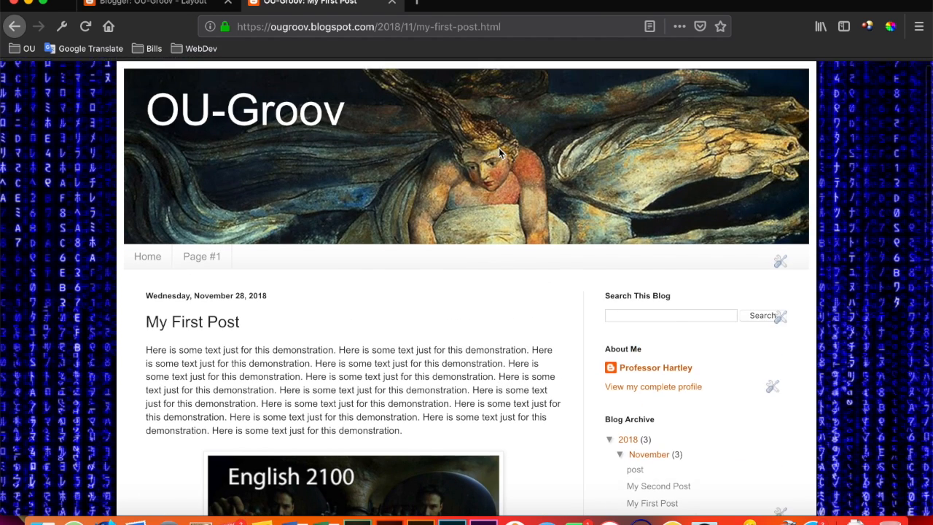
scroll(498, 153, "down", 1)
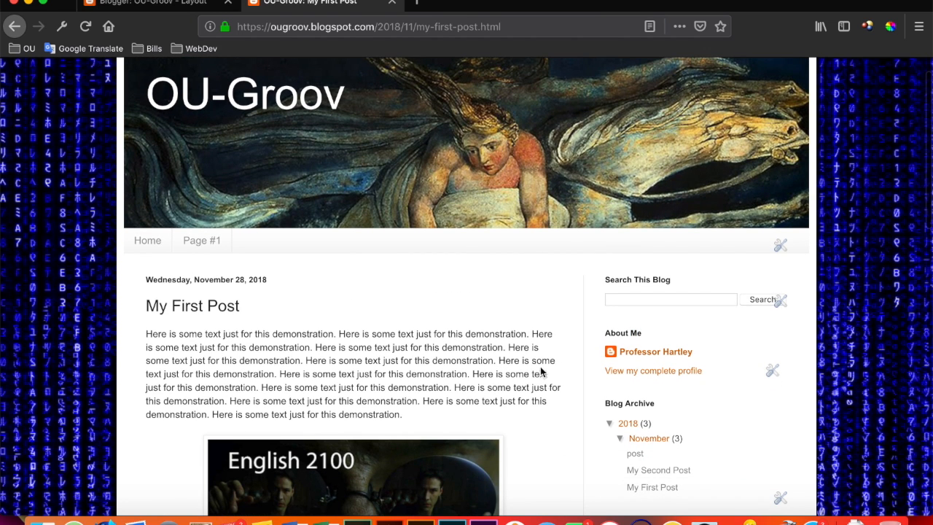
scroll(540, 371, "down", 4)
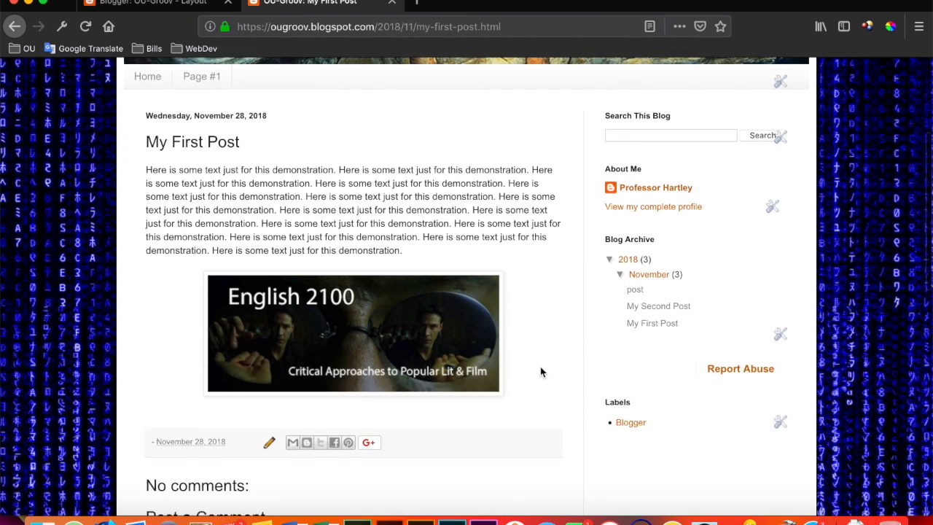